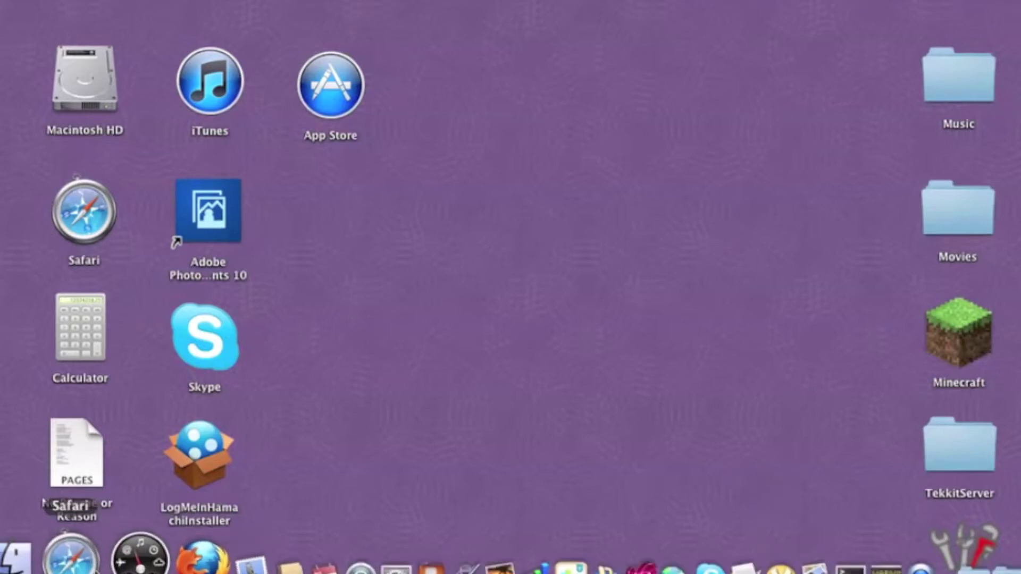
# Step: Bring up Safari from the Dock, showing the bdcraft.net/node/65 Tekkit SMP downloads page
pyautogui.click(64, 556)
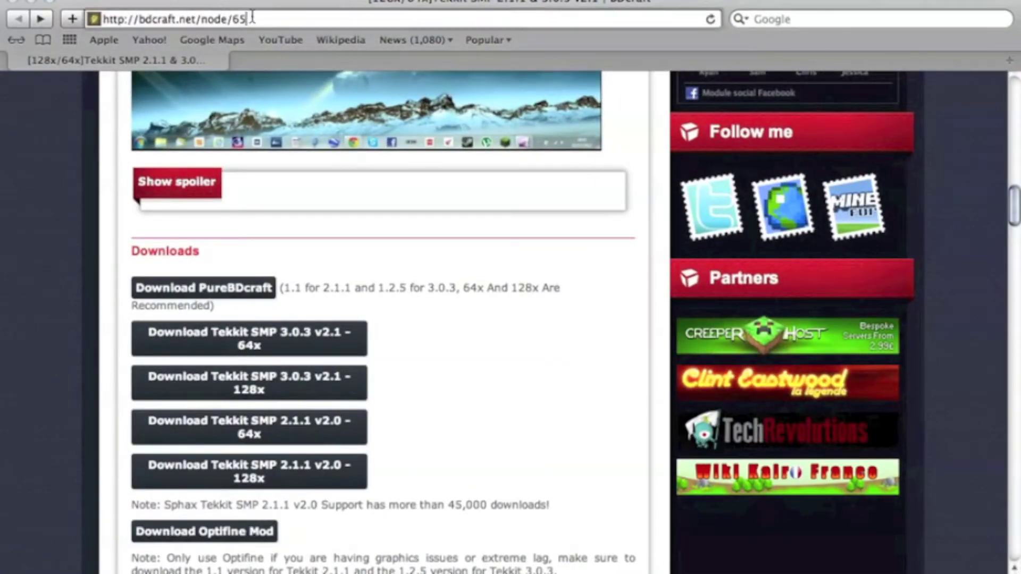
pyautogui.moveTo(249, 19); pyautogui.dragTo(65, 18)
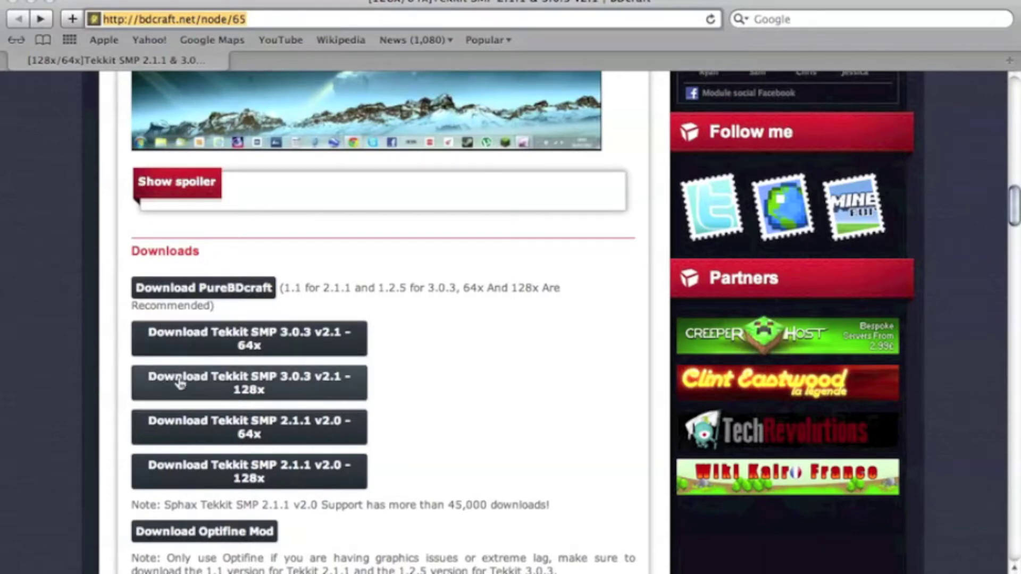
pyautogui.scroll(-1, 366, 201)
pyautogui.scroll(5, 366, 198)
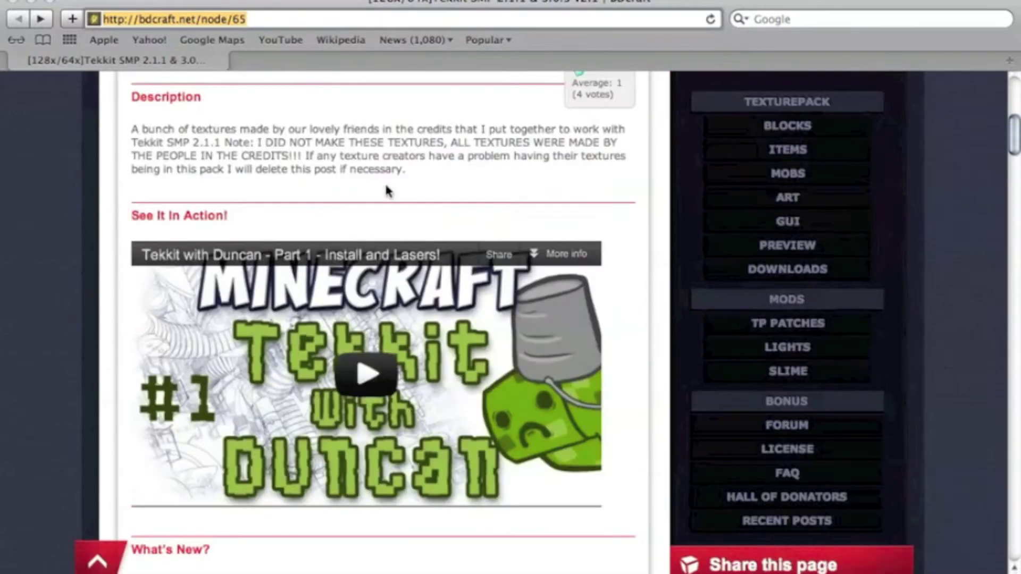
pyautogui.scroll(-10, 385, 182)
pyautogui.scroll(1, 327, 179)
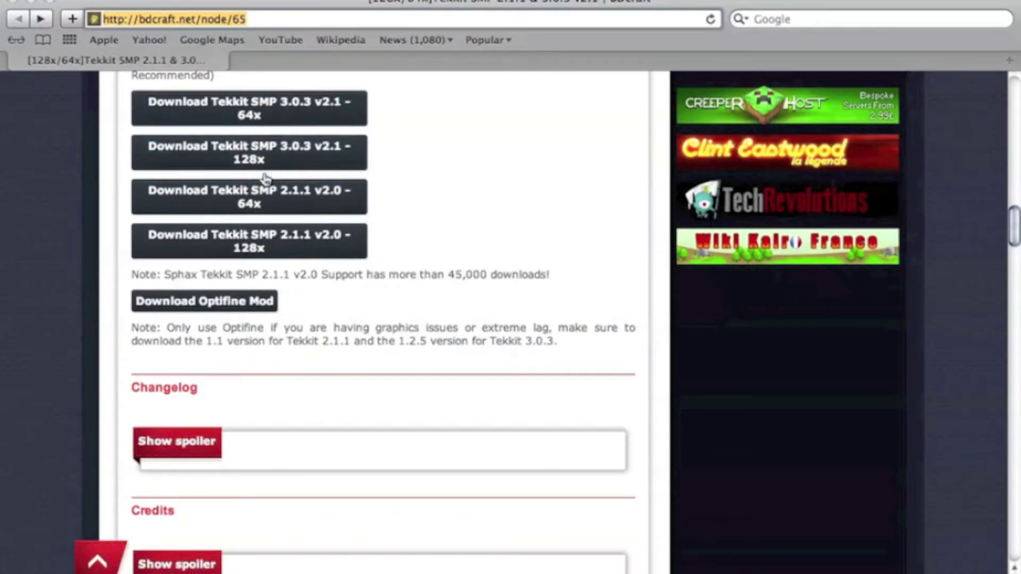
pyautogui.click(263, 112)
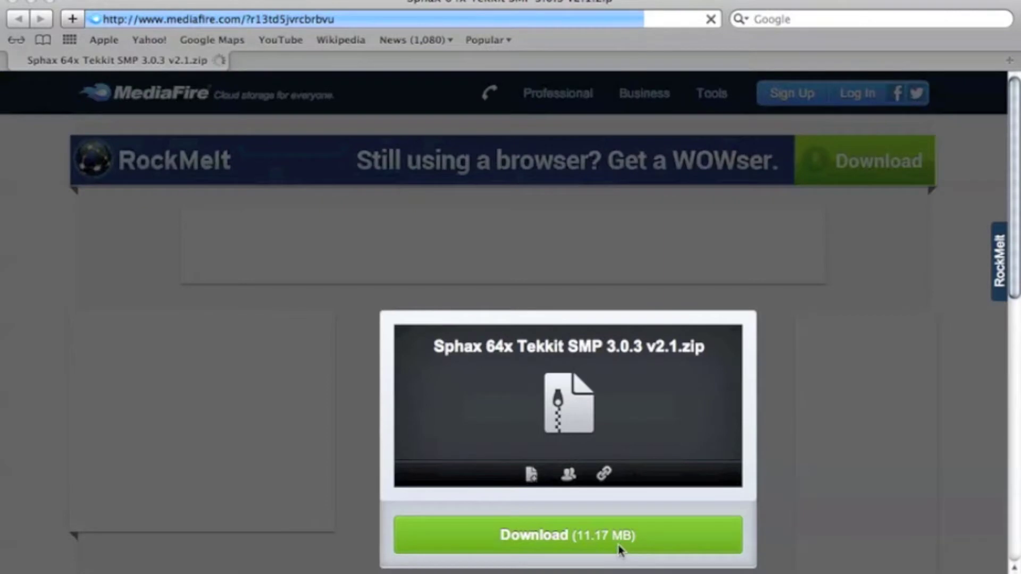
# Step: Download the Sphax 64x Tekkit SMP 3.0.3 zip from MediaFire and move its folder to the desktop
pyautogui.click(616, 541)
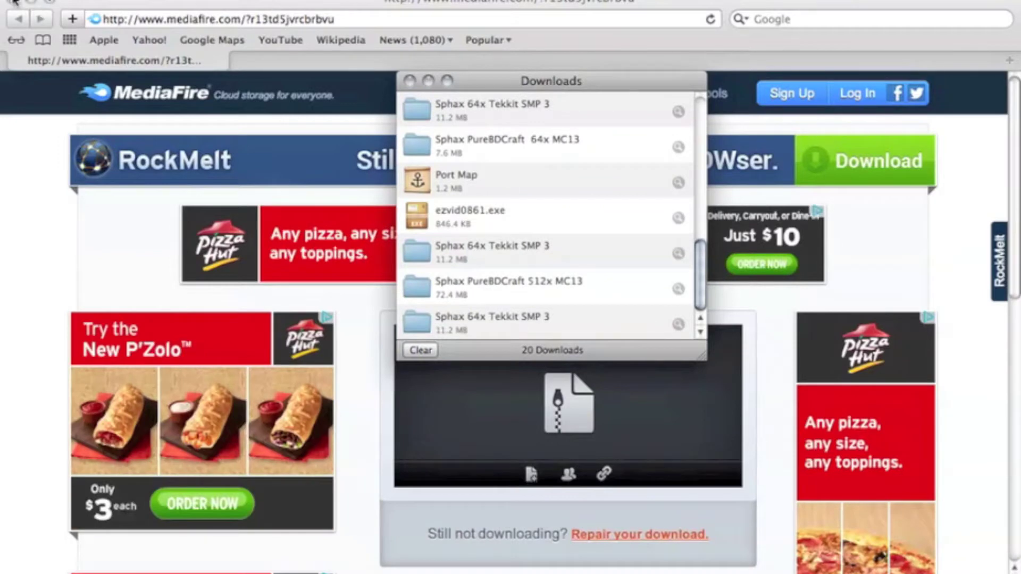
pyautogui.click(19, 19)
pyautogui.click(30, 5)
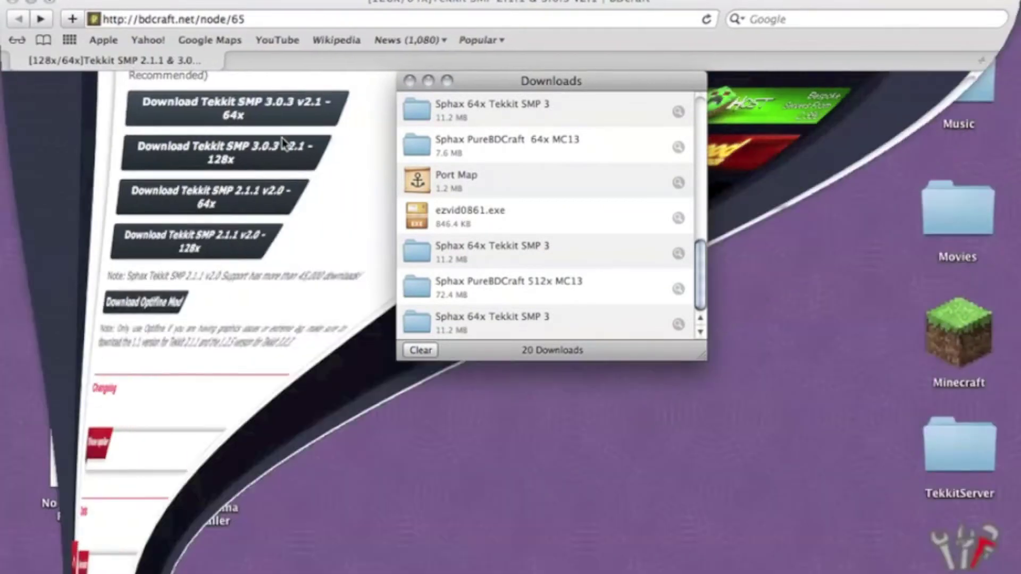
pyautogui.moveTo(421, 326)
pyautogui.mouseDown()
pyautogui.moveTo(656, 285)
pyautogui.moveTo(781, 440)
pyautogui.moveTo(382, 487)
pyautogui.moveTo(343, 479)
pyautogui.mouseUp()
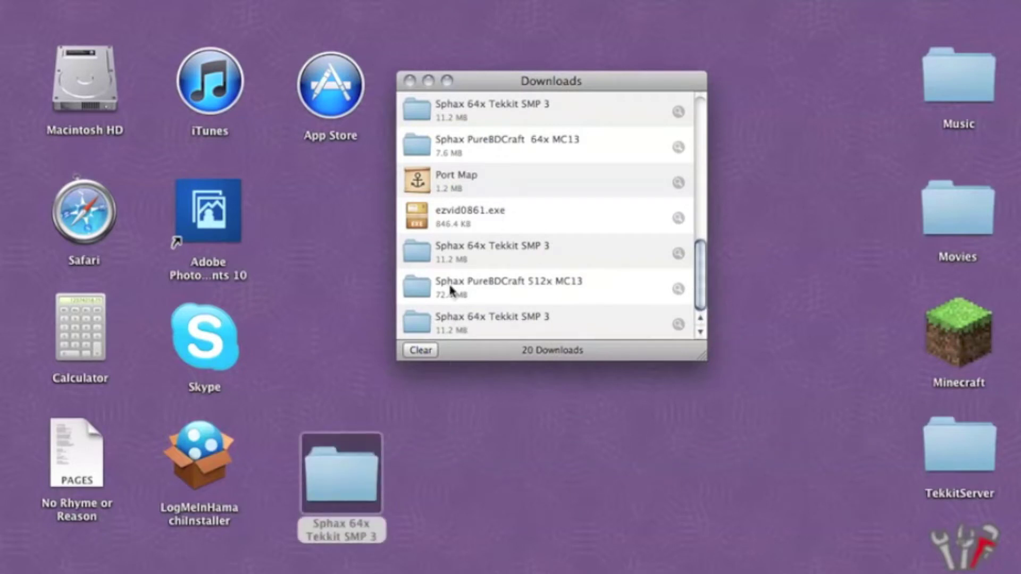
# Step: Return to Safari and open the PureBDcraft texture pack download page
pyautogui.click(412, 85)
pyautogui.moveTo(320, 572)
pyautogui.click(79, 556)
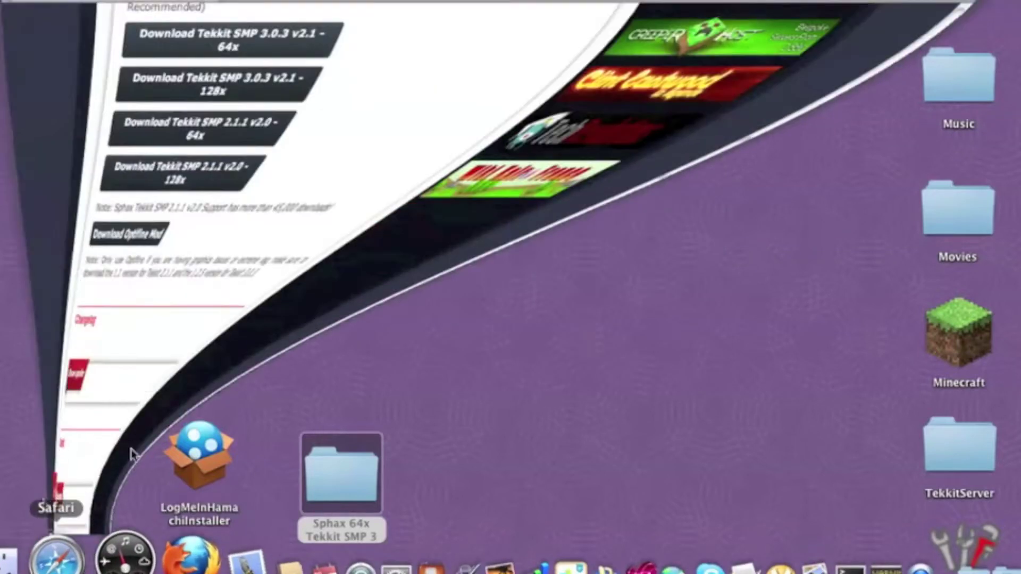
pyautogui.scroll(2, 244, 354)
pyautogui.scroll(1, 245, 358)
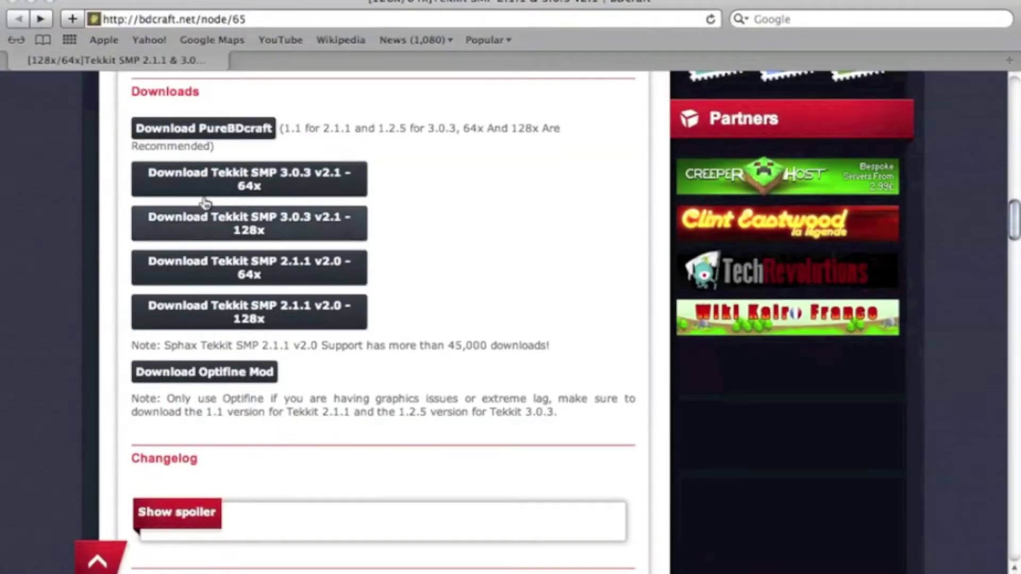
pyautogui.click(198, 135)
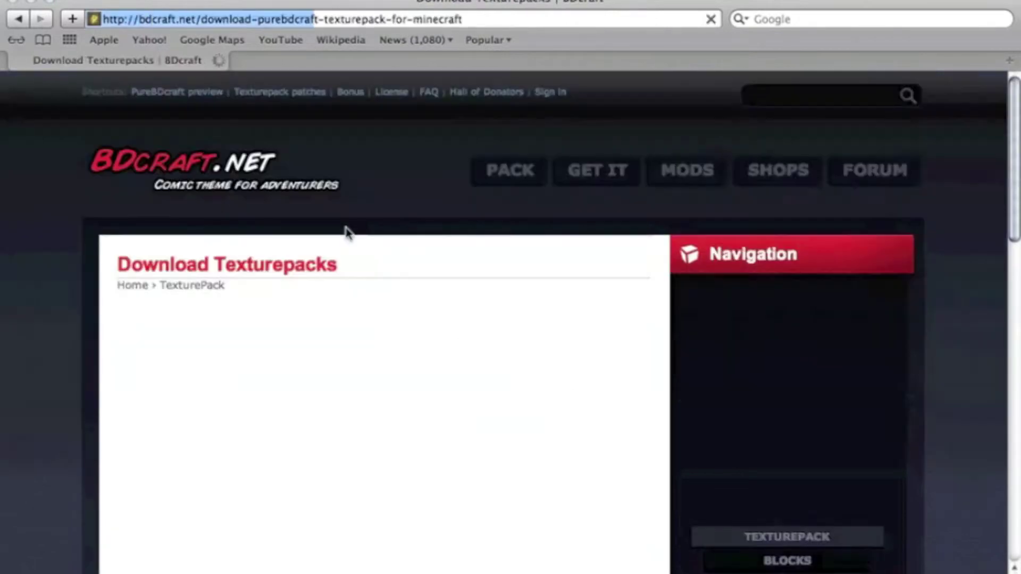
# Step: Download the Sphax PureBDcraft 64x64 pack for MC1.3, skipping the ad, then hide Safari
pyautogui.scroll(-10, 415, 362)
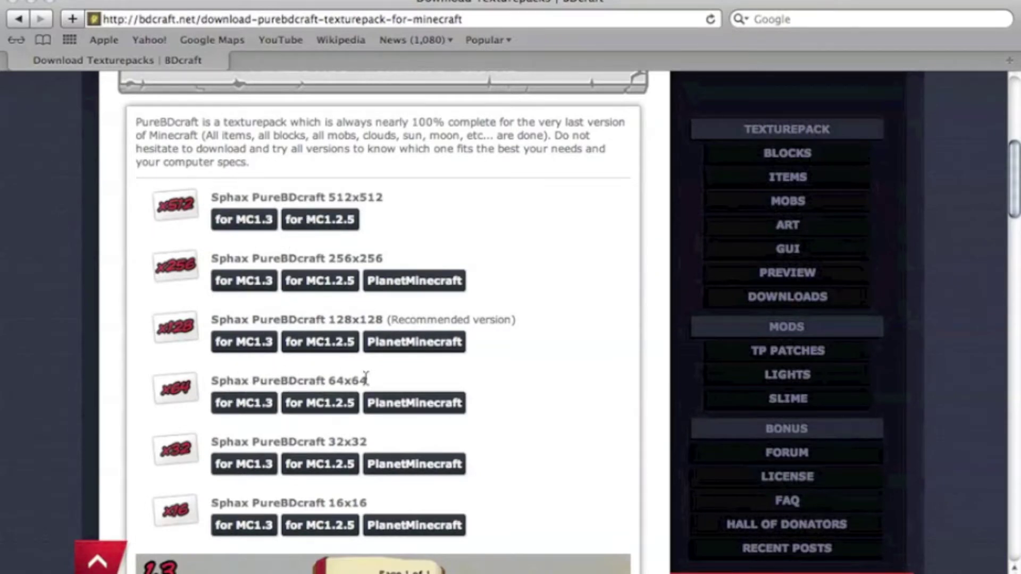
pyautogui.moveTo(366, 379); pyautogui.dragTo(217, 387)
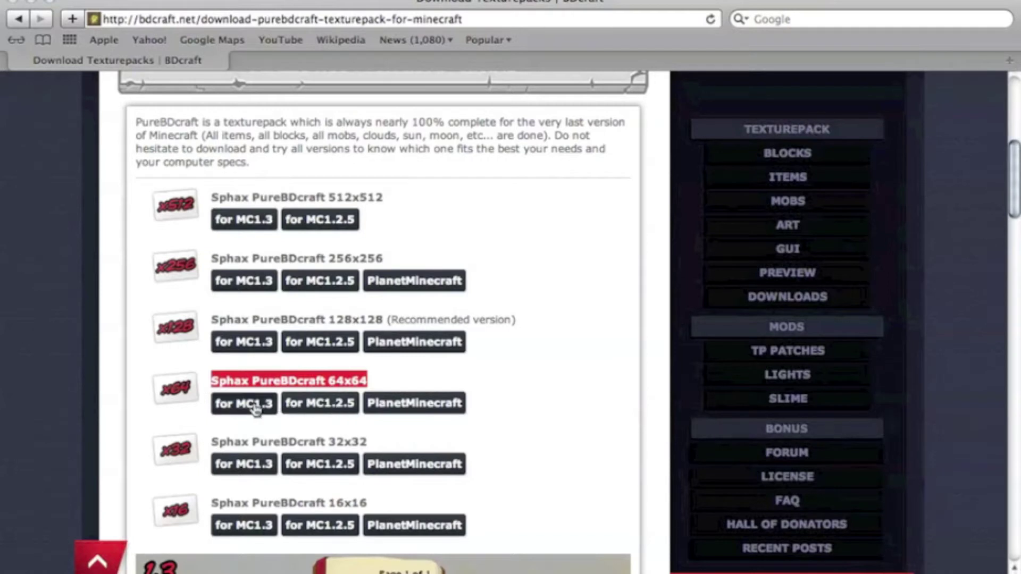
pyautogui.click(252, 404)
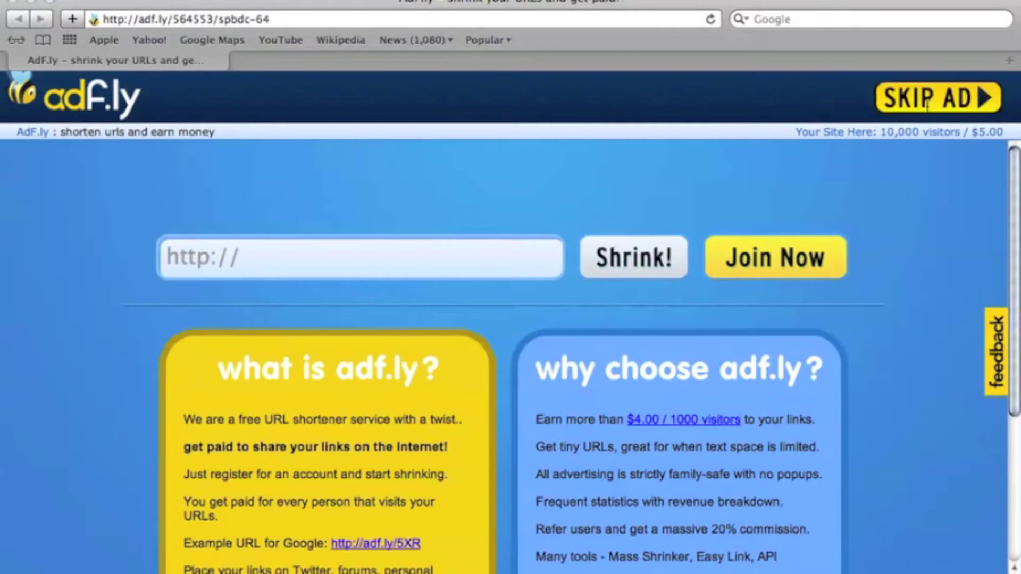
pyautogui.click(940, 99)
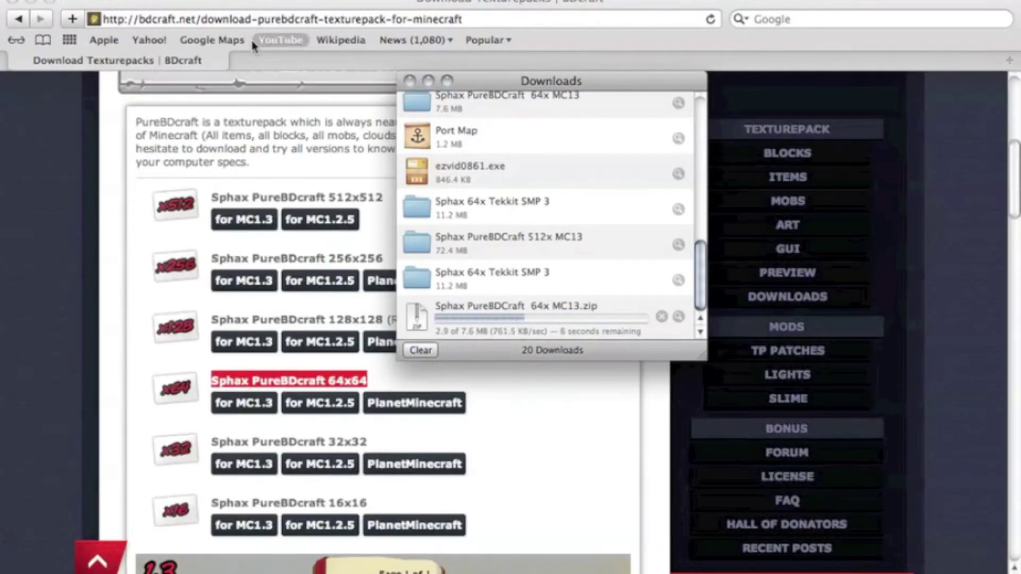
pyautogui.click(33, 2)
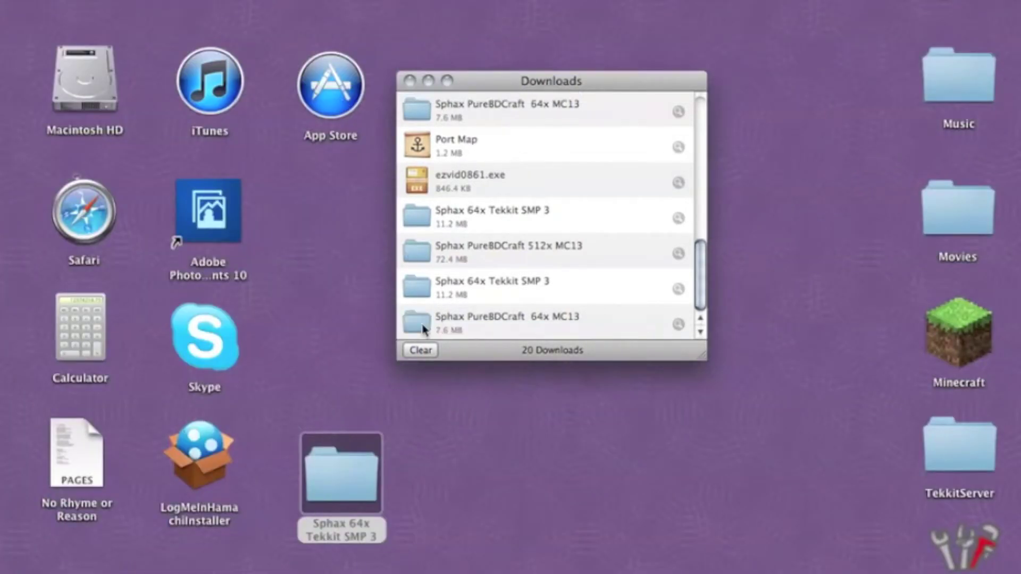
# Step: Put the PureBDCraft 64x MC13 folder on the desktop and open both pack folders side by side
pyautogui.moveTo(419, 327)
pyautogui.mouseDown()
pyautogui.moveTo(372, 371)
pyautogui.moveTo(545, 495)
pyautogui.mouseUp()
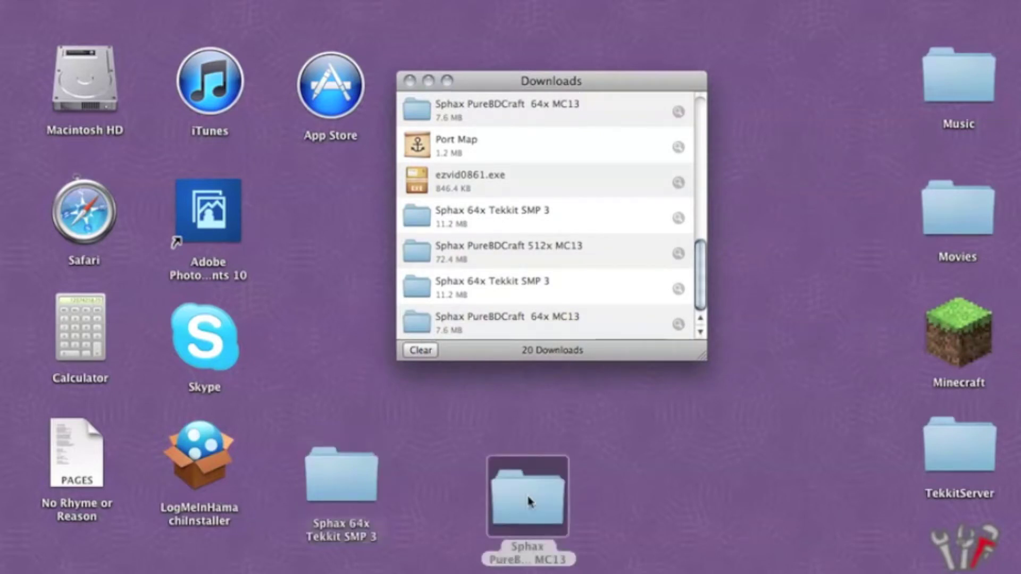
pyautogui.click(410, 81)
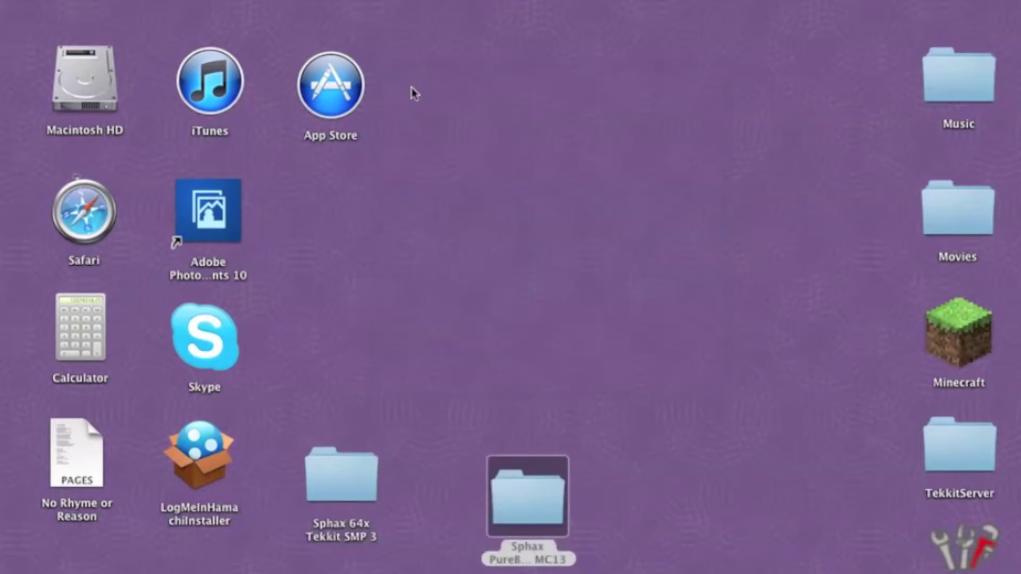
pyautogui.click(535, 475)
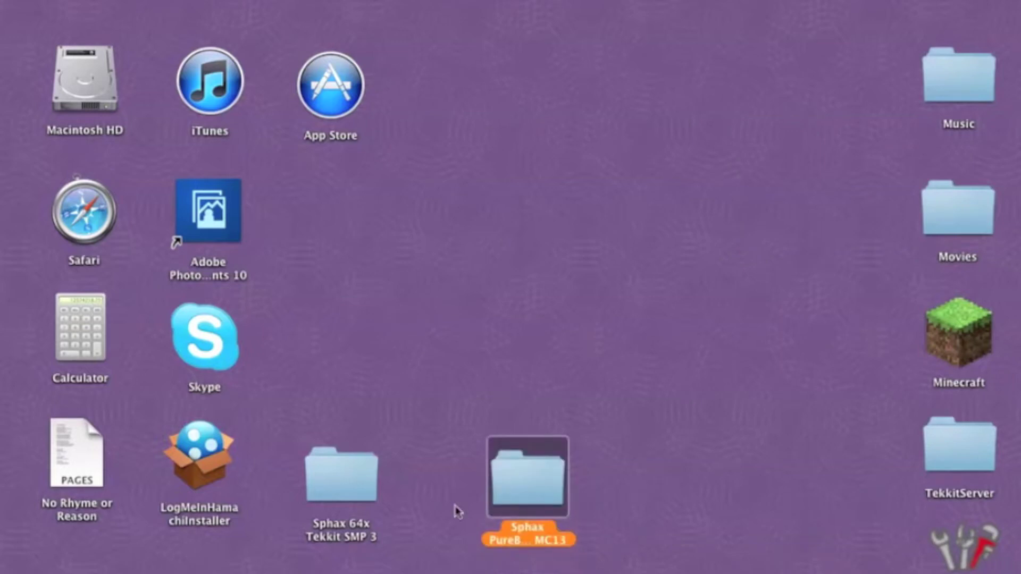
pyautogui.doubleClick(331, 498)
pyautogui.doubleClick(539, 503)
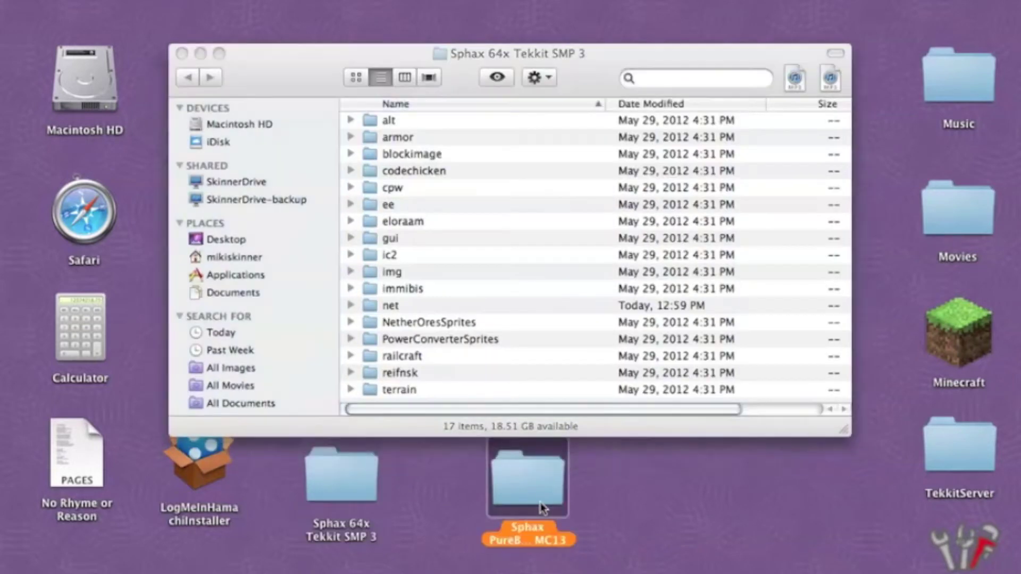
pyautogui.moveTo(524, 55)
pyautogui.mouseDown()
pyautogui.moveTo(426, 52)
pyautogui.moveTo(258, 106)
pyautogui.moveTo(255, 96)
pyautogui.mouseUp()
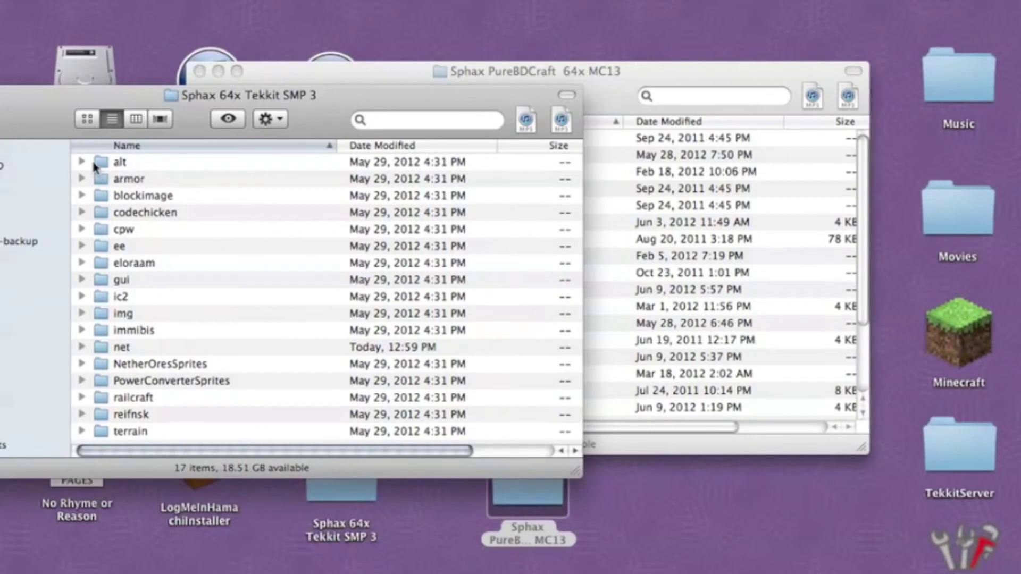
pyautogui.moveTo(488, 69); pyautogui.dragTo(672, 83)
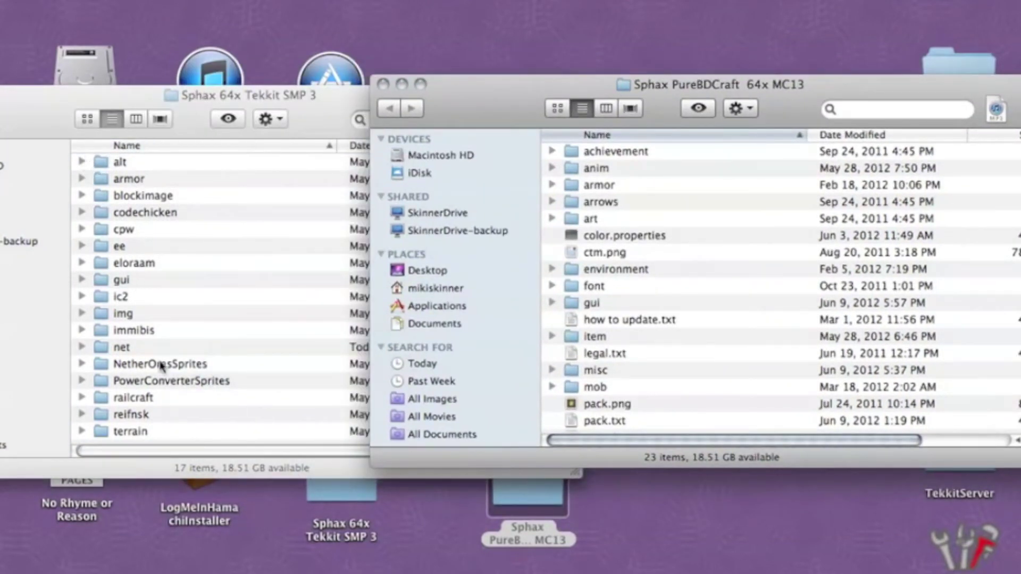
# Step: Move the Tekkit folders alt through net into PureBDCraft 64x MC13, keeping existing items
pyautogui.click(171, 172)
pyautogui.moveTo(171, 172); pyautogui.dragTo(173, 456)
pyautogui.moveTo(186, 348)
pyautogui.mouseDown()
pyautogui.moveTo(782, 266)
pyautogui.moveTo(764, 360)
pyautogui.mouseUp()
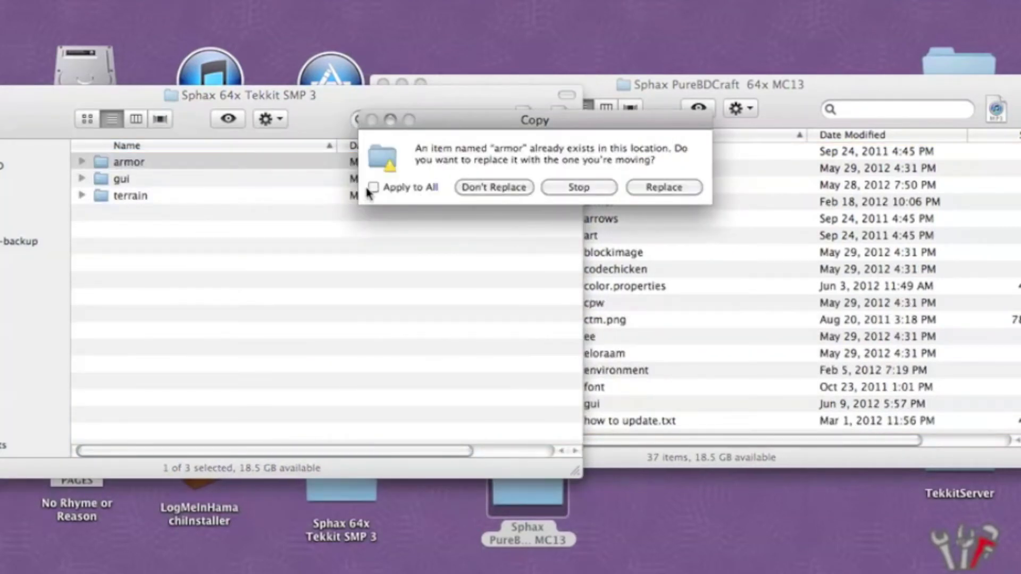
pyautogui.click(500, 194)
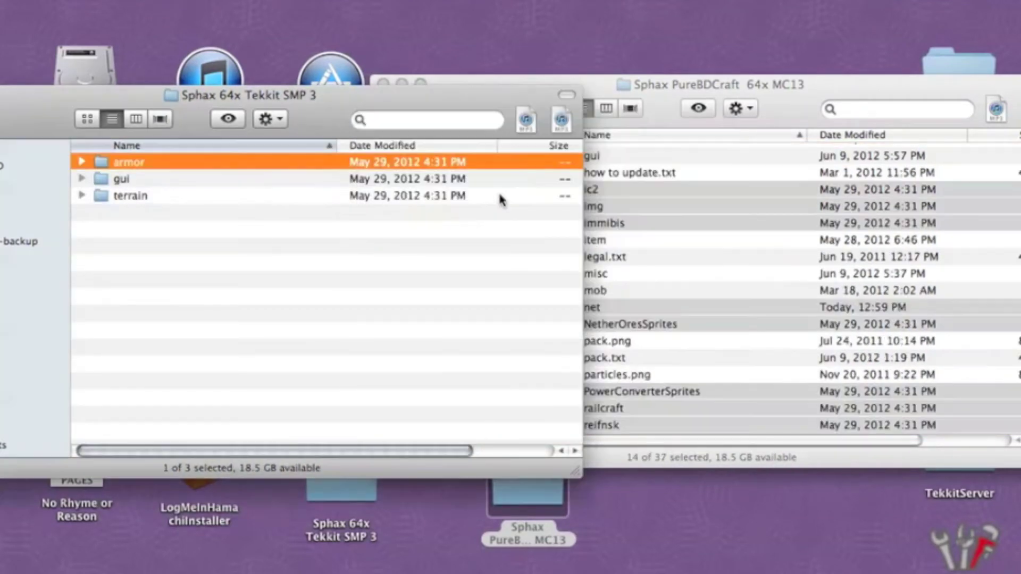
# Step: Open the armor folder in both the PureBDCraft and Tekkit packs
pyautogui.click(662, 81)
pyautogui.moveTo(662, 81); pyautogui.dragTo(705, 75)
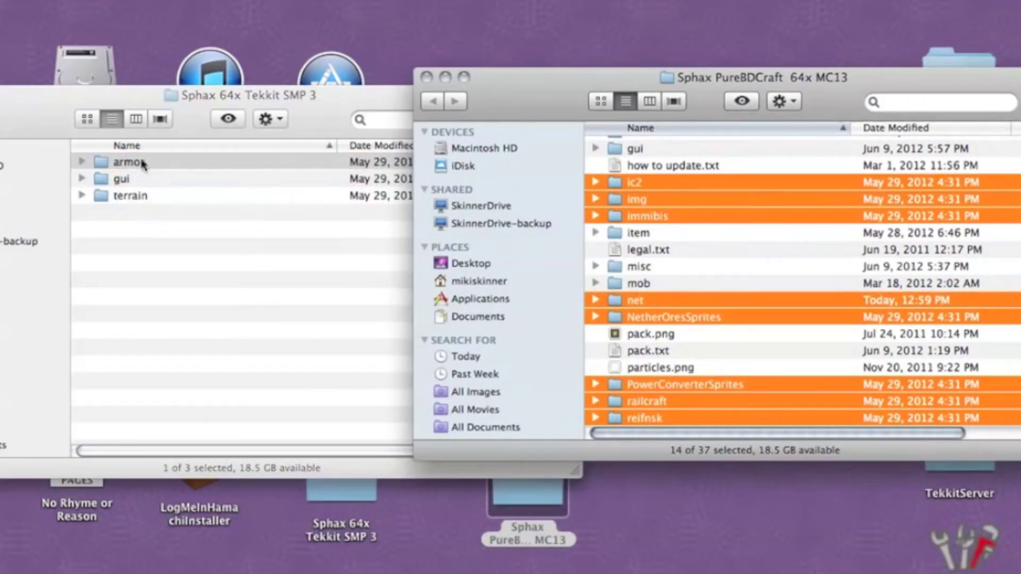
pyautogui.scroll(5, 661, 200)
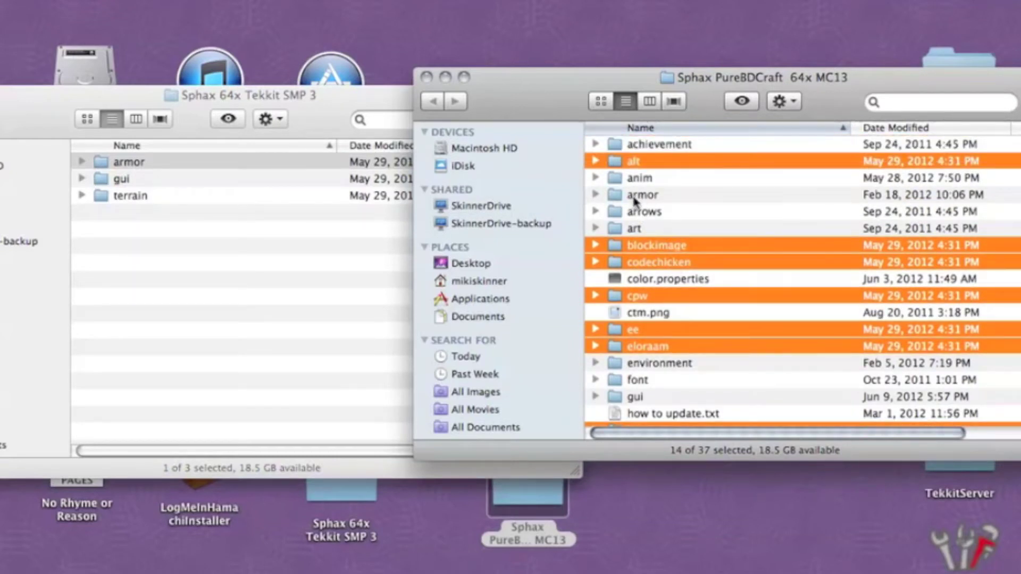
pyautogui.doubleClick(634, 196)
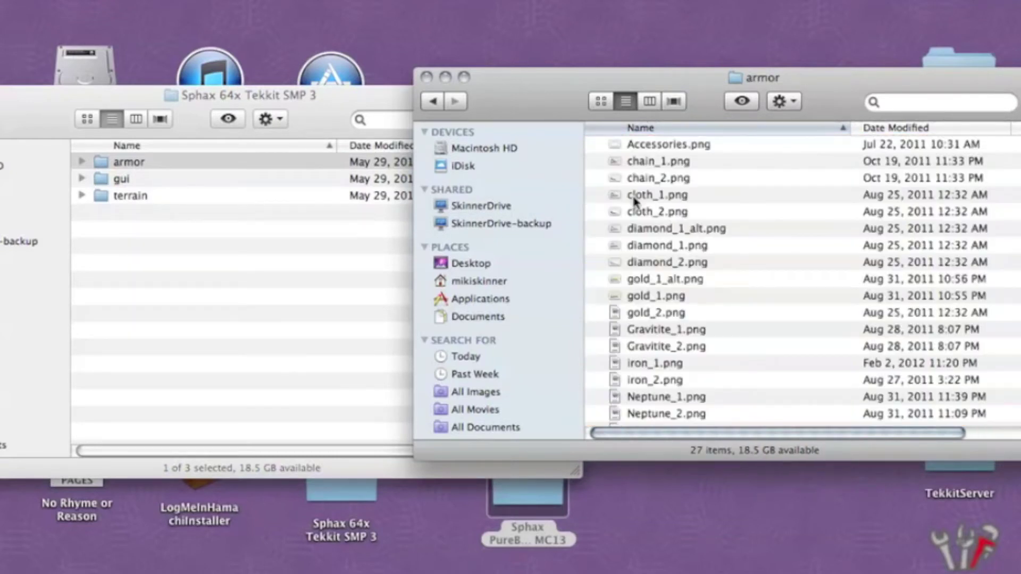
pyautogui.doubleClick(129, 163)
# Step: Move the Tekkit ic2 folder into PureBDCraft's armor folder and return to the Tekkit pack's top
pyautogui.click(135, 164)
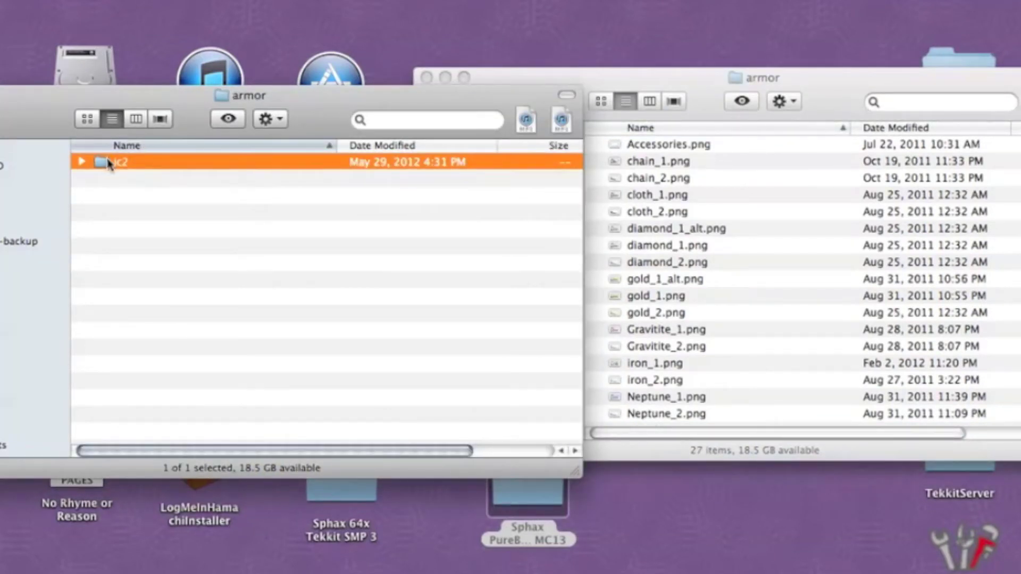
pyautogui.moveTo(108, 164)
pyautogui.mouseDown()
pyautogui.moveTo(529, 148)
pyautogui.moveTo(766, 222)
pyautogui.moveTo(752, 194)
pyautogui.mouseUp()
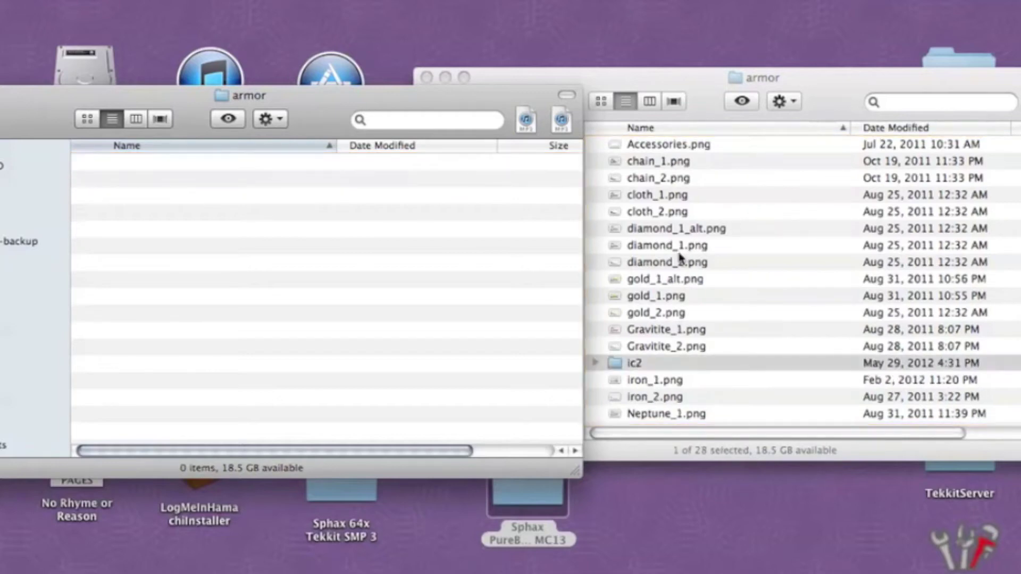
pyautogui.moveTo(89, 105); pyautogui.dragTo(158, 107)
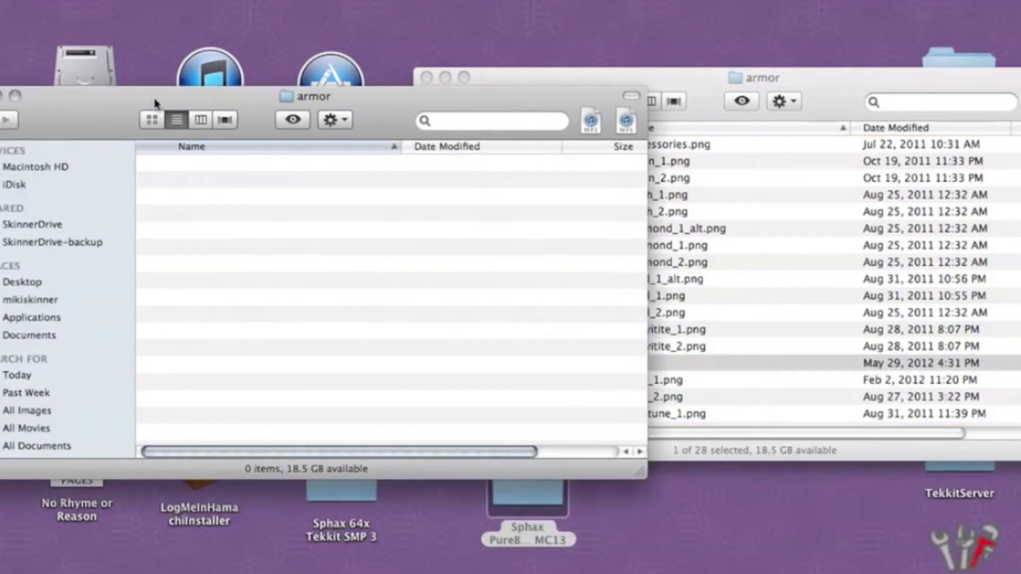
pyautogui.moveTo(51, 111)
pyautogui.mouseDown()
pyautogui.moveTo(244, 237)
pyautogui.moveTo(208, 246)
pyautogui.moveTo(130, 94)
pyautogui.moveTo(111, 82)
pyautogui.mouseUp()
pyautogui.click(48, 95)
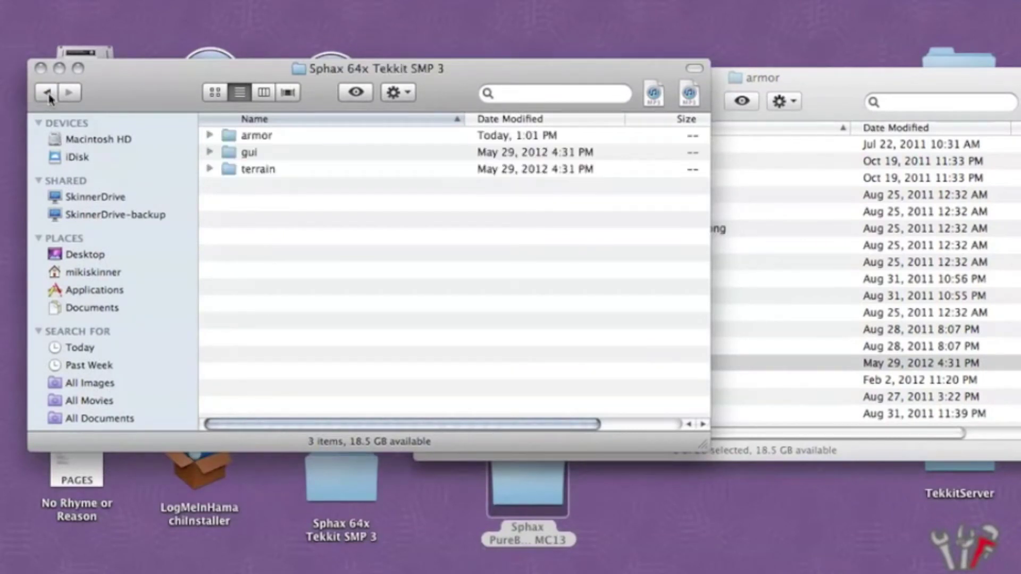
pyautogui.moveTo(323, 68); pyautogui.dragTo(275, 62)
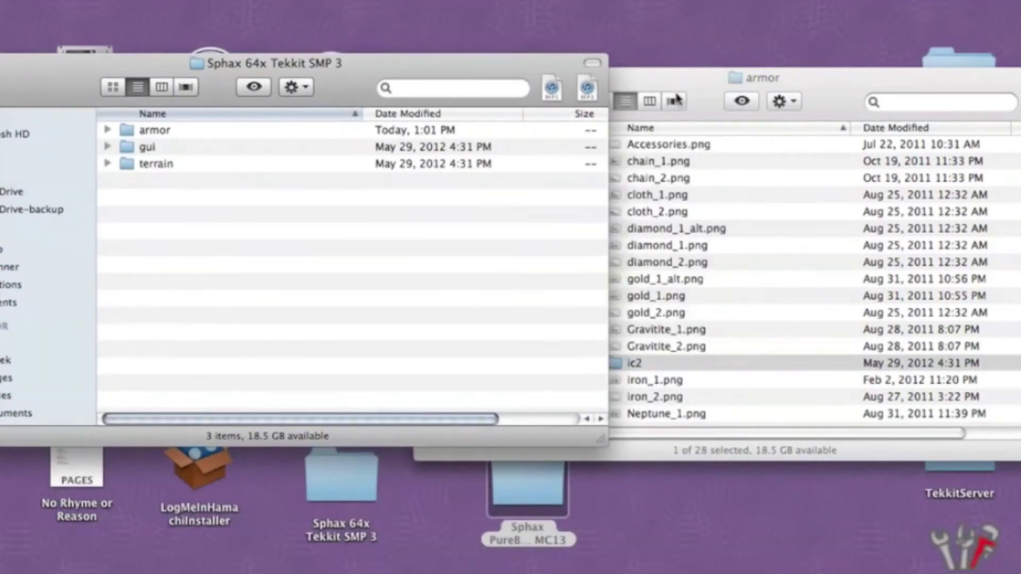
# Step: Move the six Tekkit gui files into PureBDCraft's gui folder
pyautogui.moveTo(702, 85); pyautogui.dragTo(758, 73)
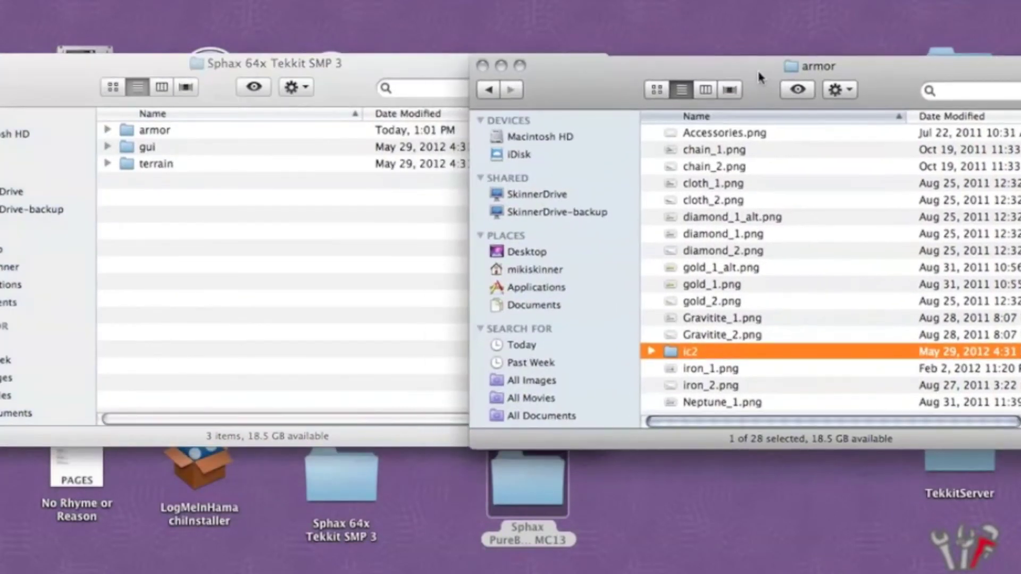
pyautogui.click(489, 89)
pyautogui.scroll(-3, 744, 239)
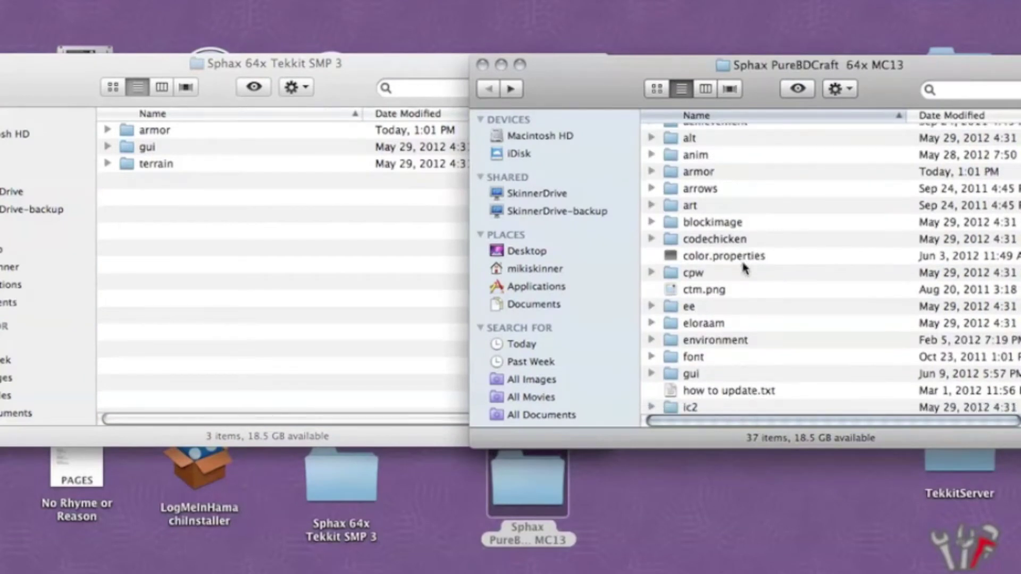
pyautogui.doubleClick(700, 337)
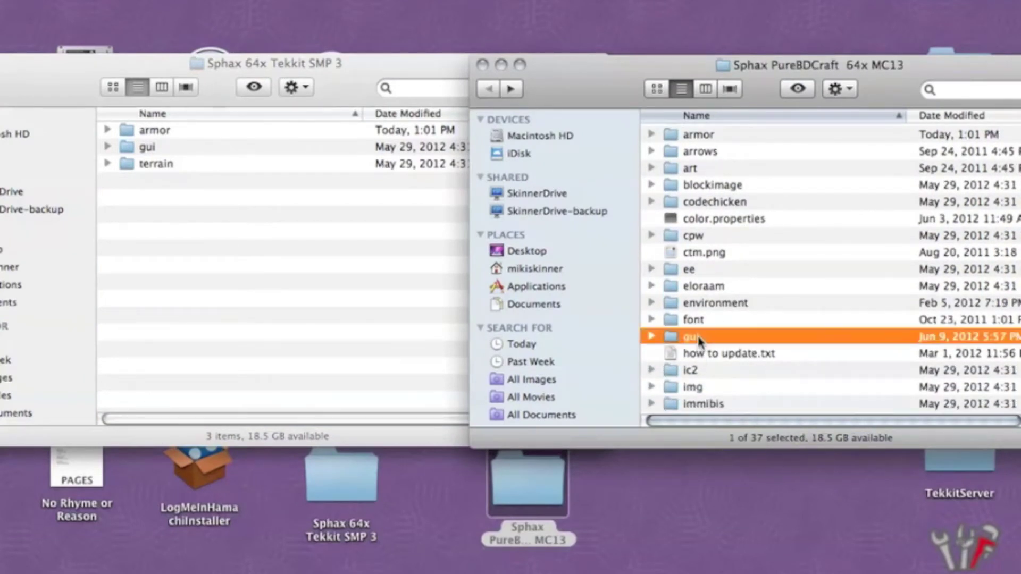
pyautogui.doubleClick(161, 155)
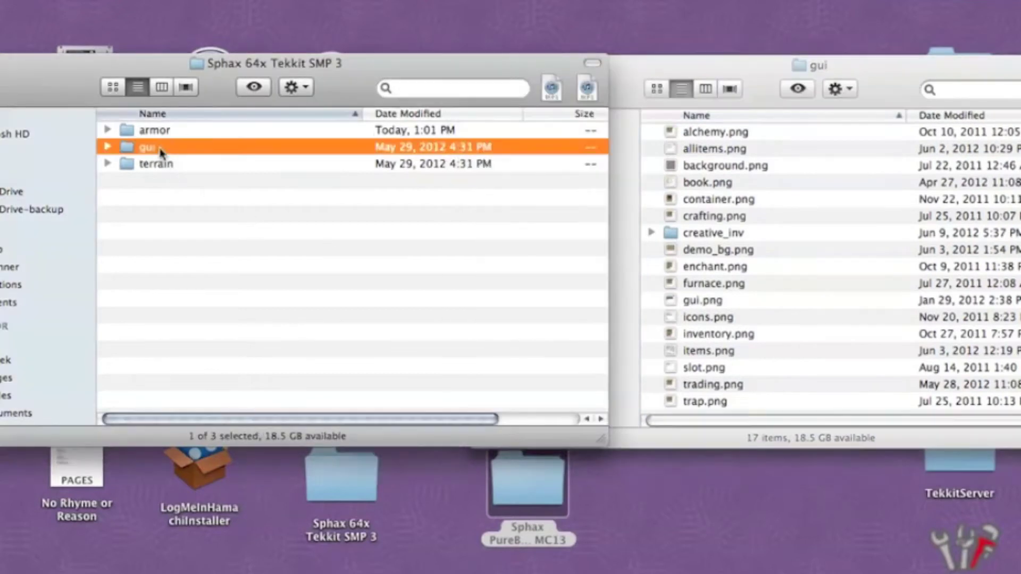
pyautogui.moveTo(103, 134)
pyautogui.mouseDown()
pyautogui.moveTo(224, 227)
pyautogui.moveTo(524, 149)
pyautogui.moveTo(858, 228)
pyautogui.moveTo(737, 172)
pyautogui.mouseUp()
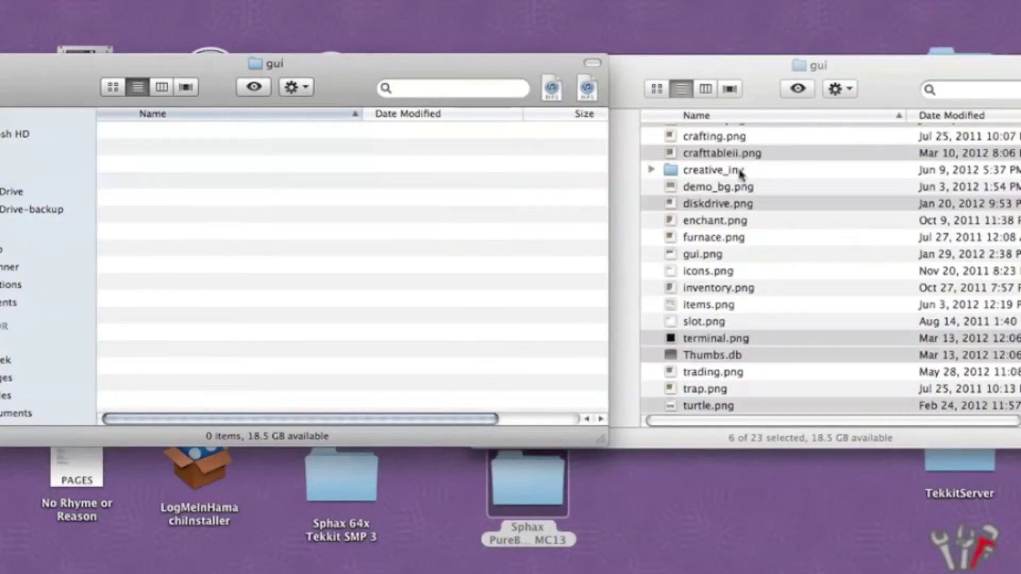
# Step: Check the merged gui files' dates and sizes, then return both windows to the packs' top folders
pyautogui.moveTo(126, 66); pyautogui.dragTo(218, 77)
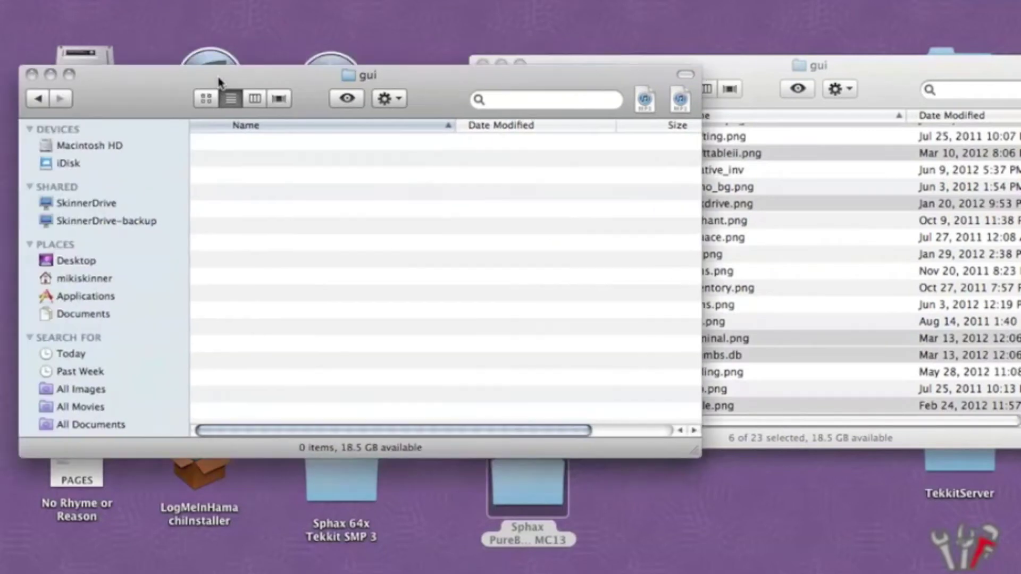
pyautogui.click(38, 98)
pyautogui.moveTo(344, 85); pyautogui.dragTo(229, 89)
pyautogui.moveTo(598, 54); pyautogui.dragTo(650, 62)
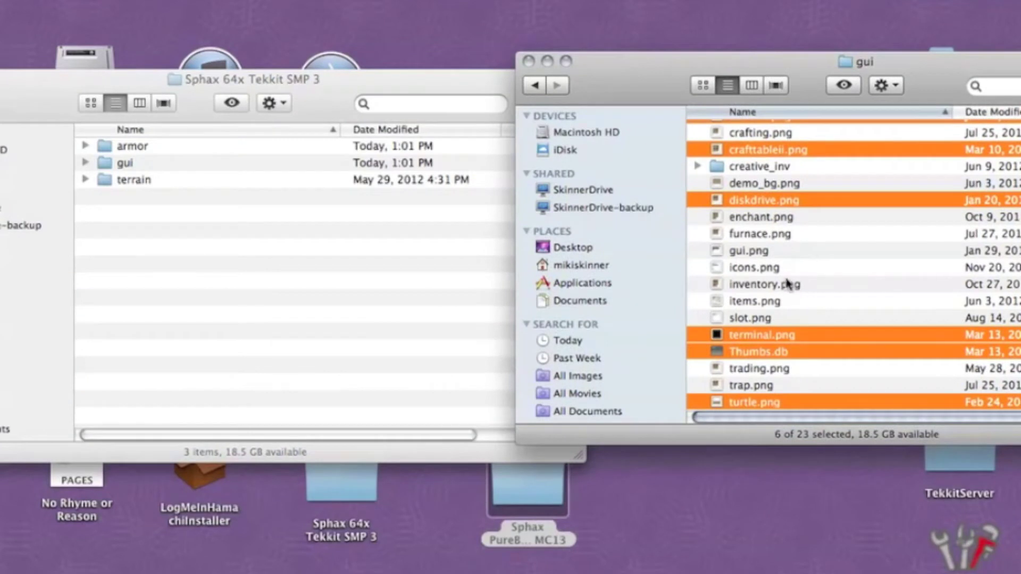
pyautogui.moveTo(780, 64); pyautogui.dragTo(599, 70)
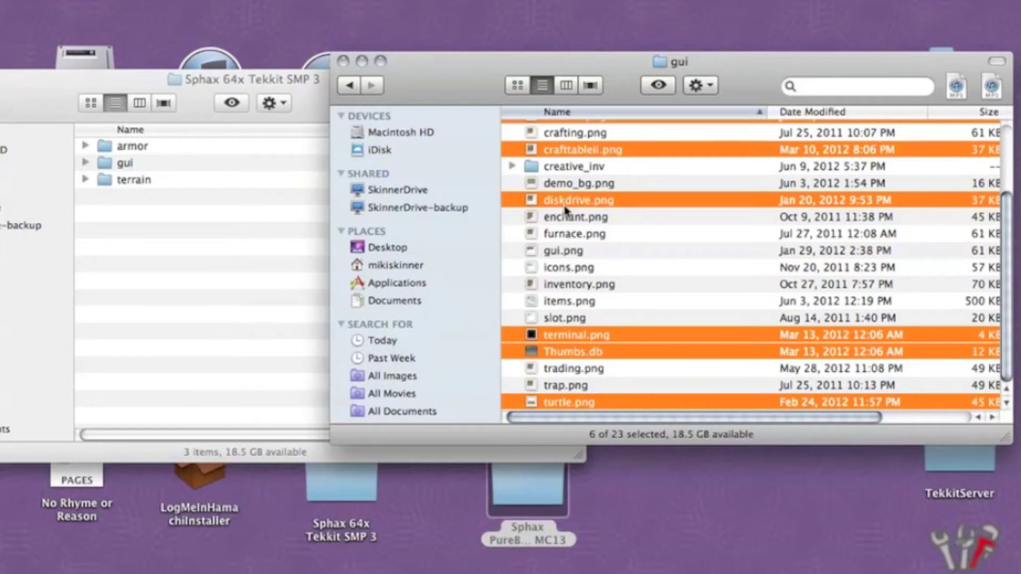
pyautogui.scroll(5, 575, 268)
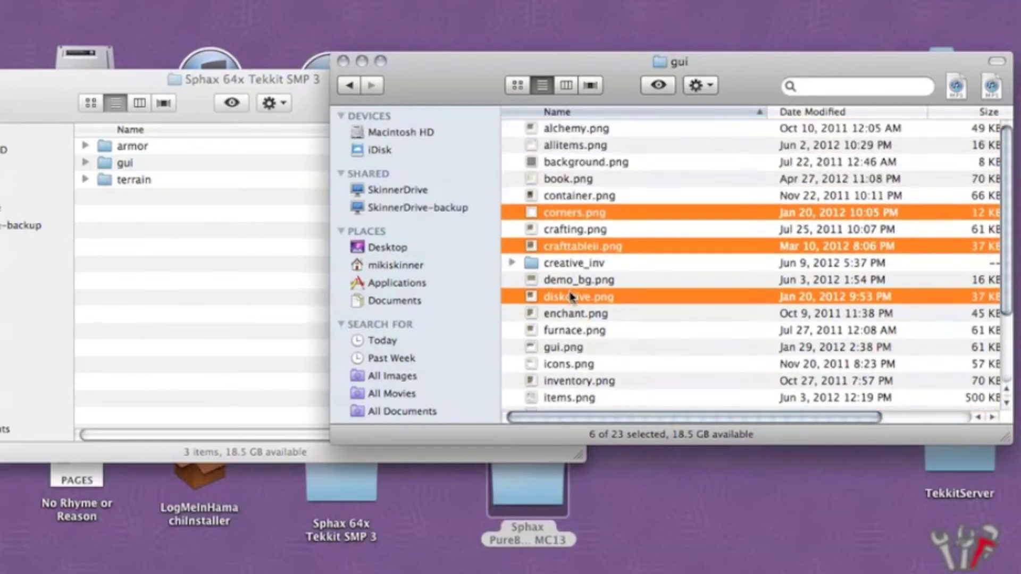
pyautogui.click(350, 86)
pyautogui.scroll(-10, 566, 214)
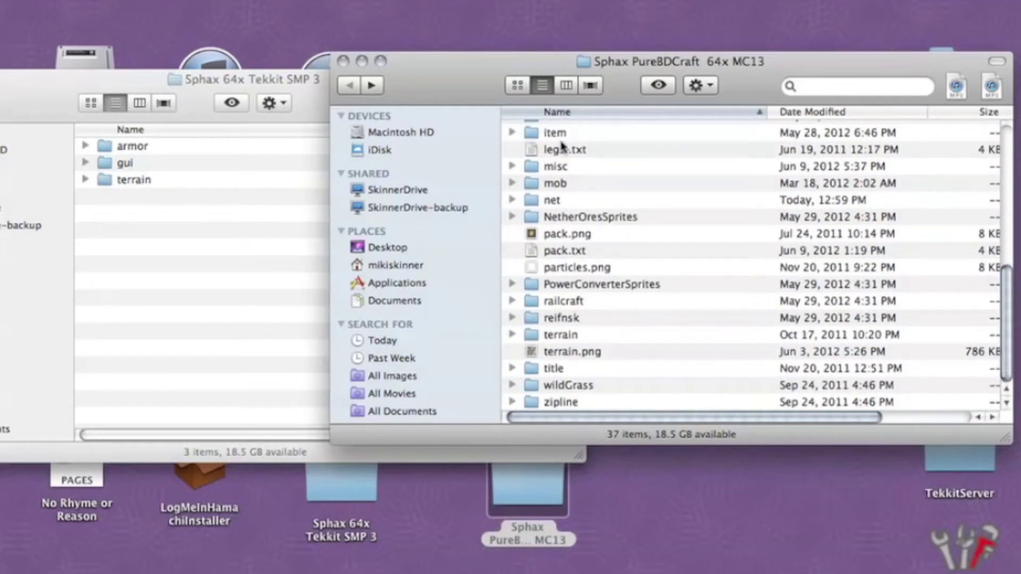
# Step: Move the four Tekkit terrain items into PureBDCraft's terrain folder and close the emptied Tekkit window
pyautogui.doubleClick(563, 341)
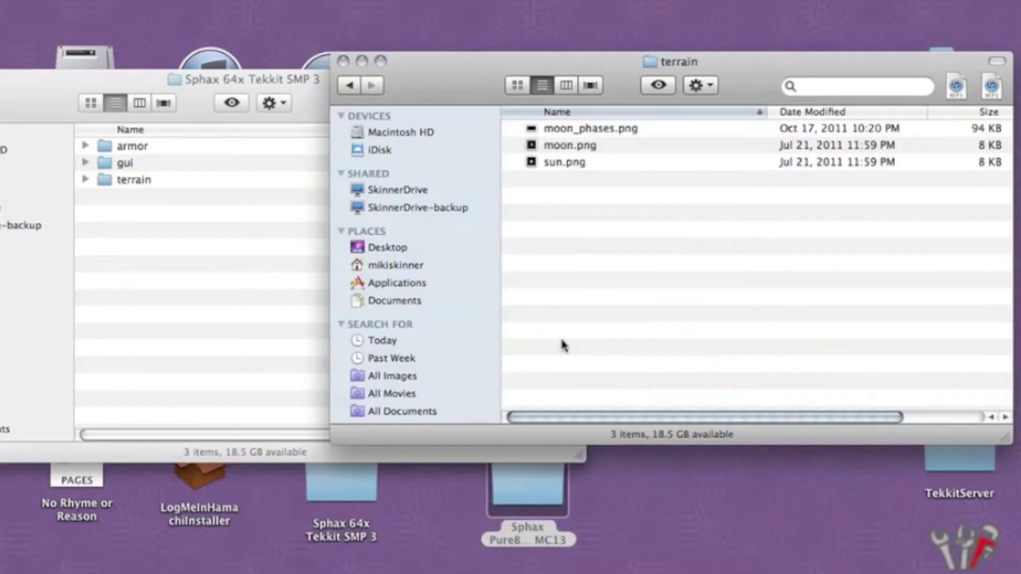
pyautogui.doubleClick(127, 181)
pyautogui.moveTo(96, 146); pyautogui.dragTo(261, 226)
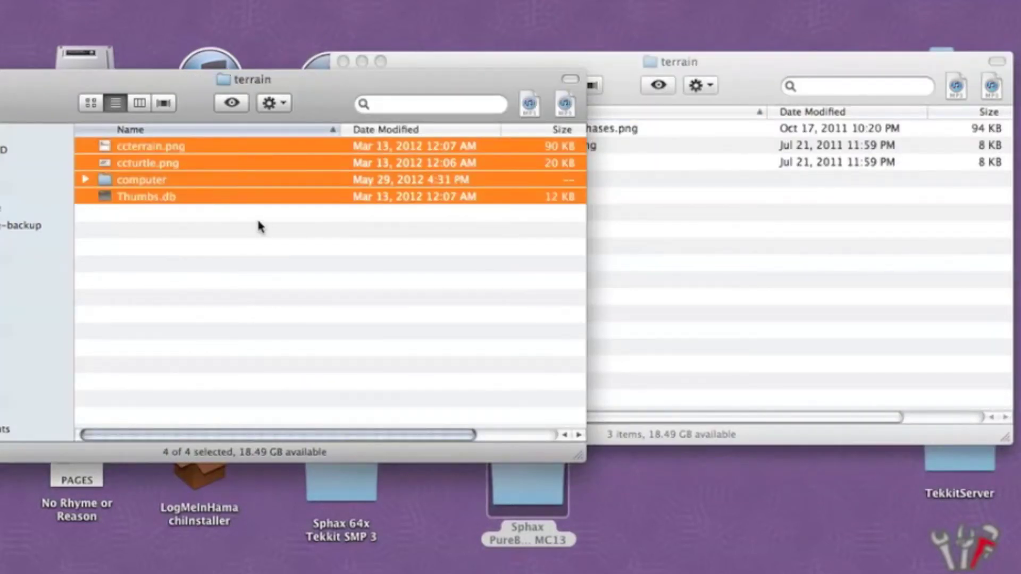
pyautogui.moveTo(271, 172)
pyautogui.mouseDown()
pyautogui.moveTo(625, 169)
pyautogui.moveTo(804, 245)
pyautogui.mouseUp()
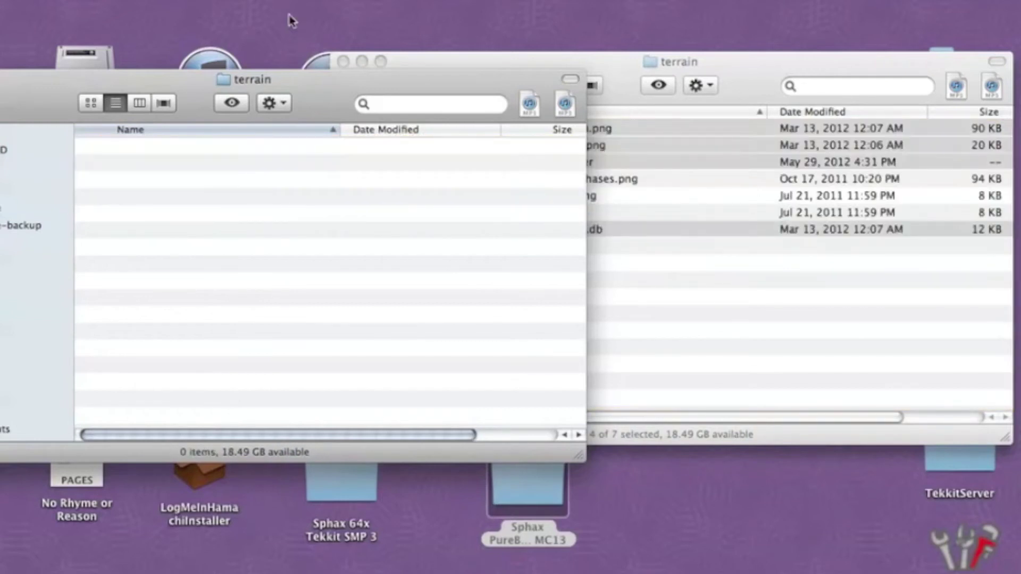
pyautogui.moveTo(53, 91); pyautogui.dragTo(173, 114)
pyautogui.click(46, 103)
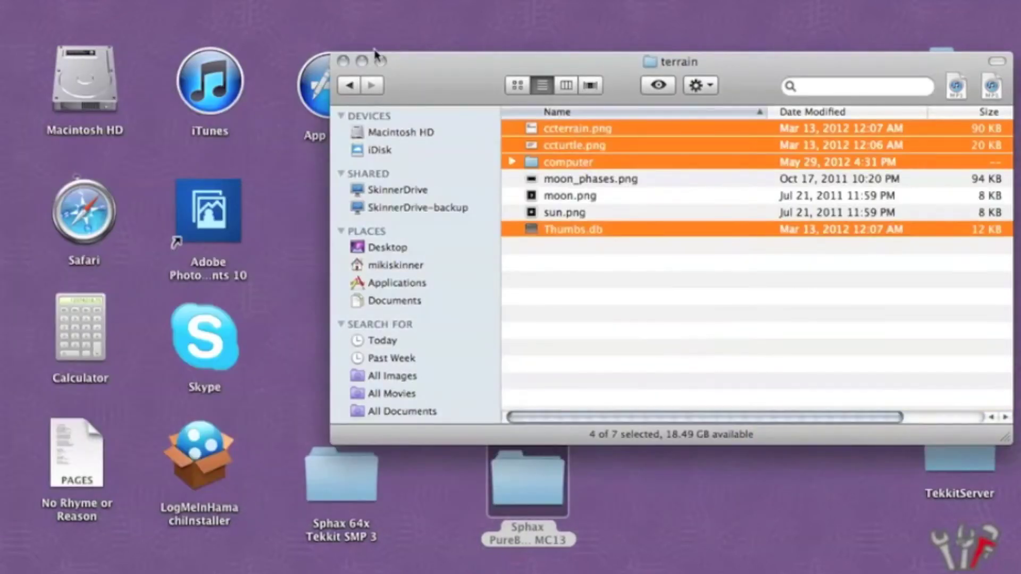
pyautogui.moveTo(419, 67); pyautogui.dragTo(400, 79)
# Step: Close the last Finder window and move the Sphax 64x Tekkit SMP 3 folder to the Trash
pyautogui.click(321, 76)
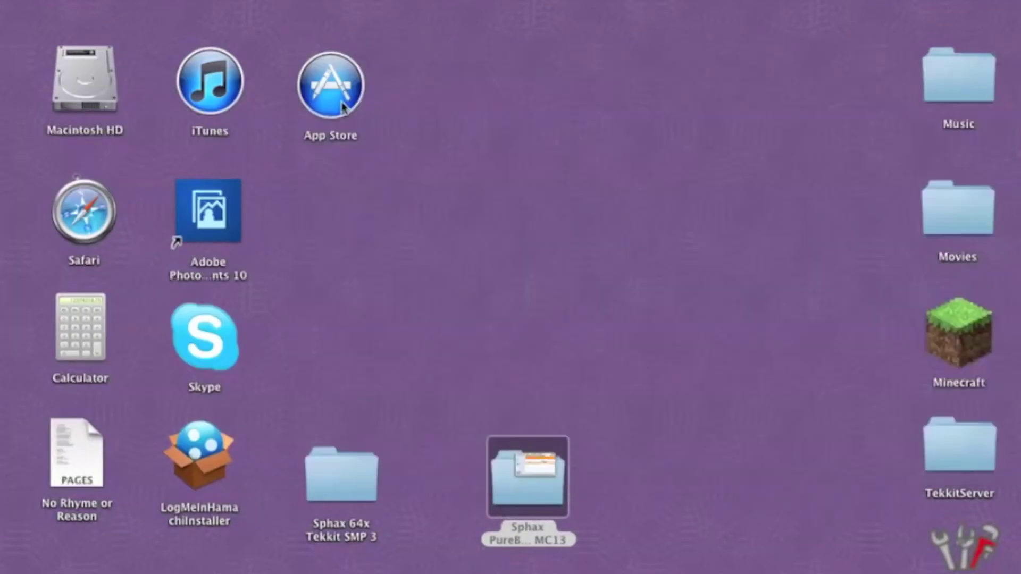
pyautogui.moveTo(278, 547)
pyautogui.mouseDown()
pyautogui.moveTo(358, 499)
pyautogui.moveTo(410, 415)
pyautogui.moveTo(407, 425)
pyautogui.mouseUp()
pyautogui.rightClick(334, 484)
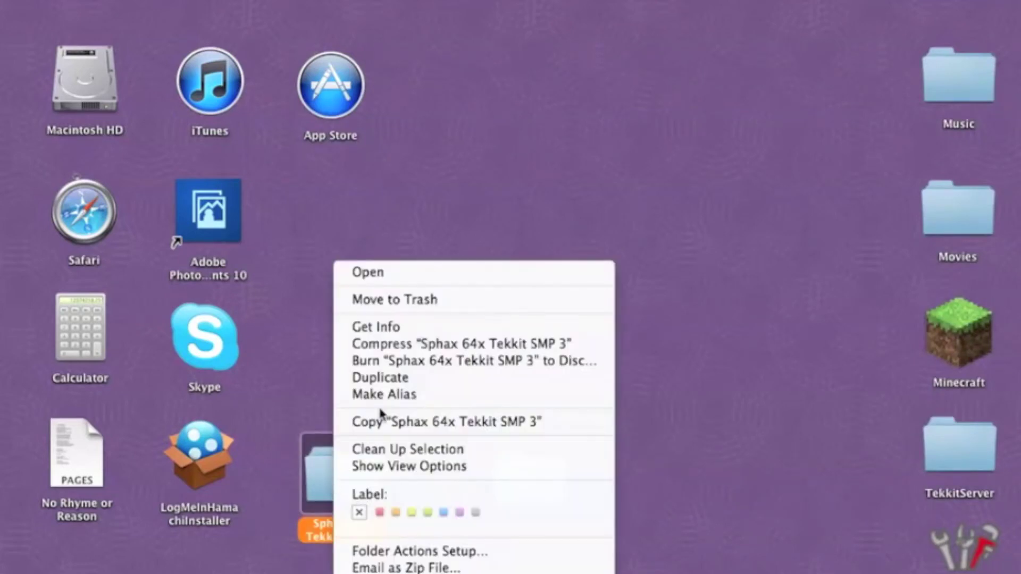
pyautogui.click(420, 301)
pyautogui.press('super+BackSpace')
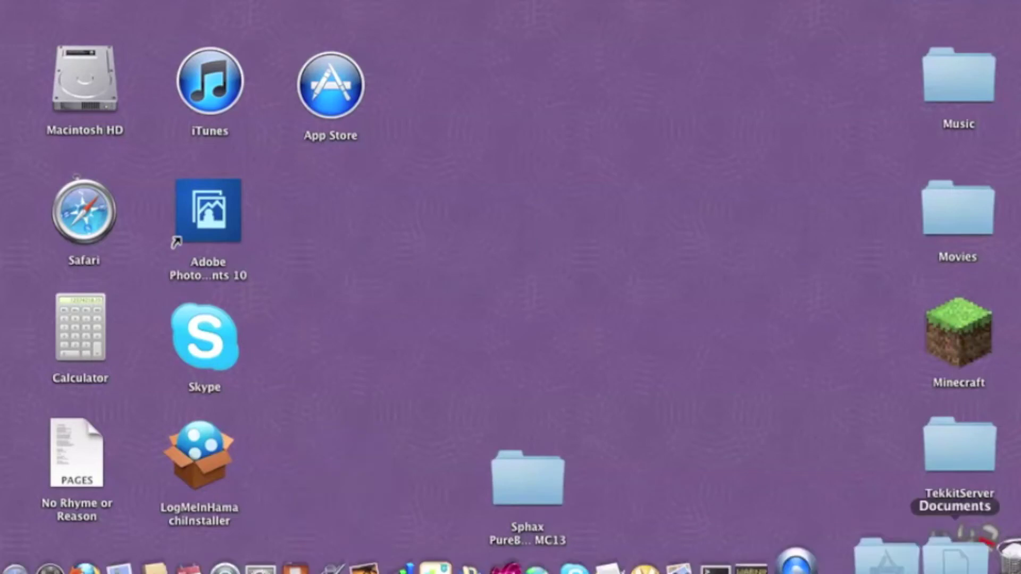
# Step: Permanently empty the Trash from its Dock menu
pyautogui.rightClick(960, 519)
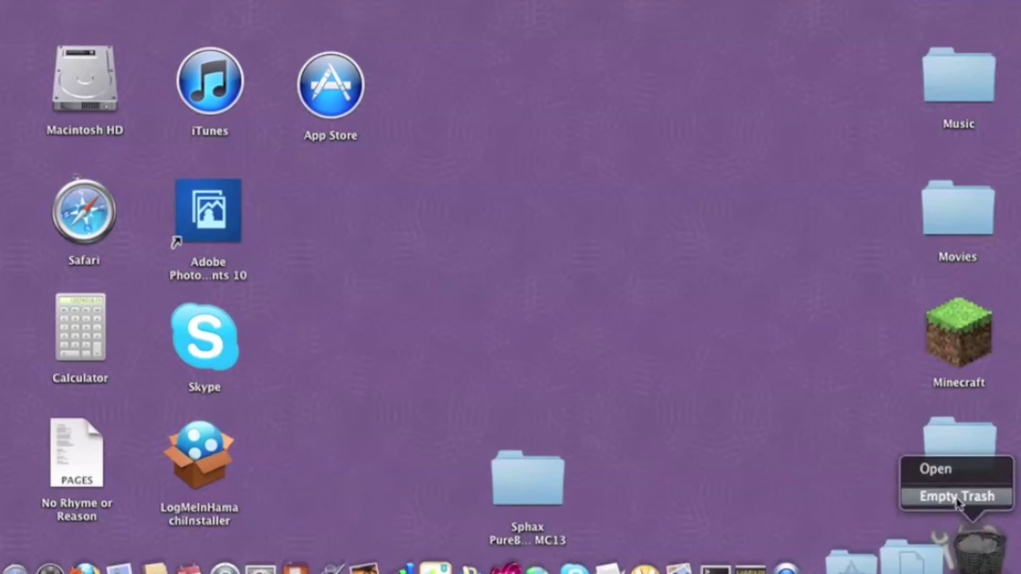
pyautogui.click(958, 497)
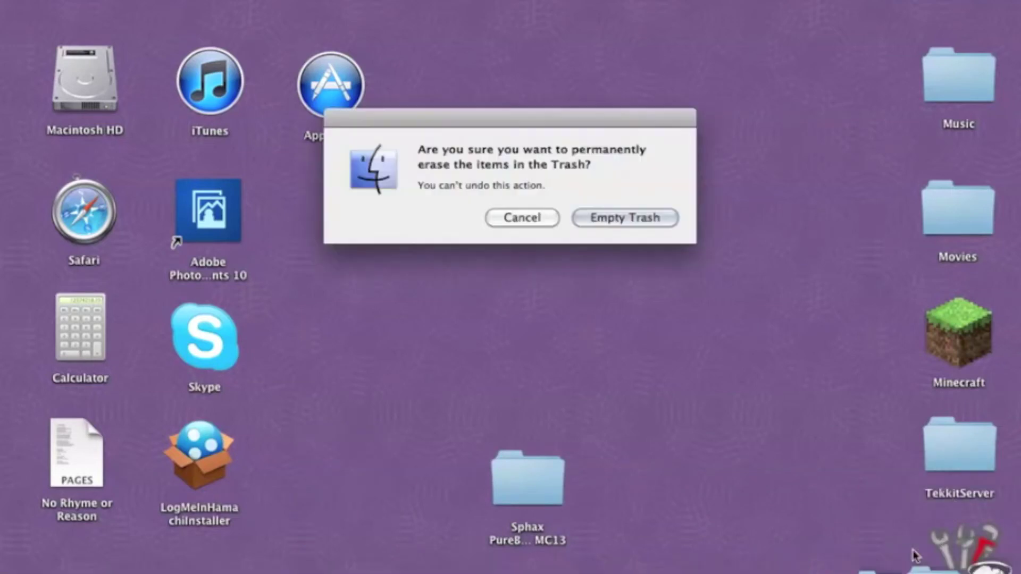
pyautogui.click(637, 220)
pyautogui.moveTo(526, 481)
pyautogui.mouseDown()
pyautogui.moveTo(589, 413)
pyautogui.moveTo(653, 382)
pyautogui.moveTo(687, 452)
pyautogui.mouseUp()
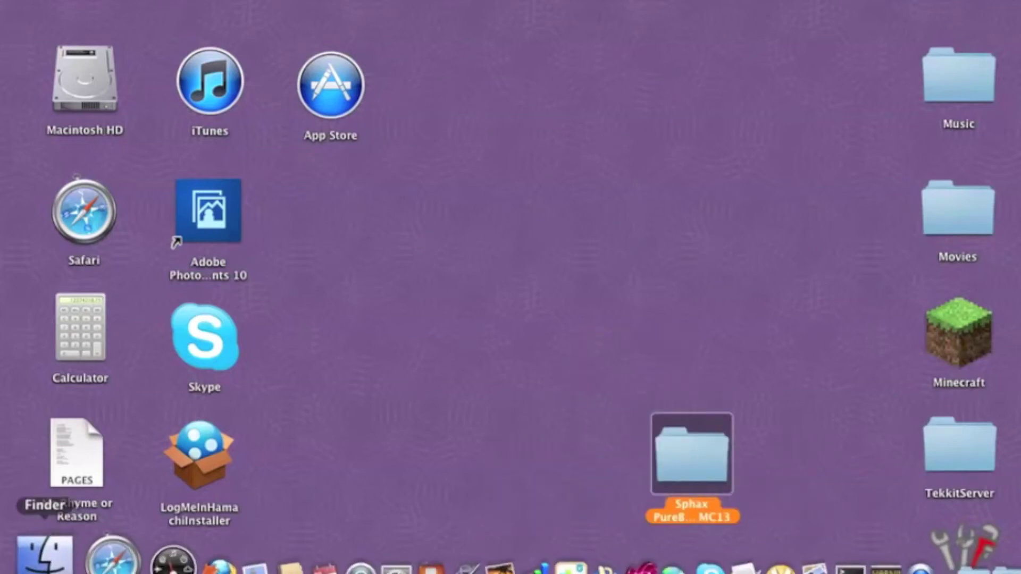
# Step: Open Home > Library > Application Support > technic-launcher > tekkit > texturepacks in Finder
pyautogui.click(43, 553)
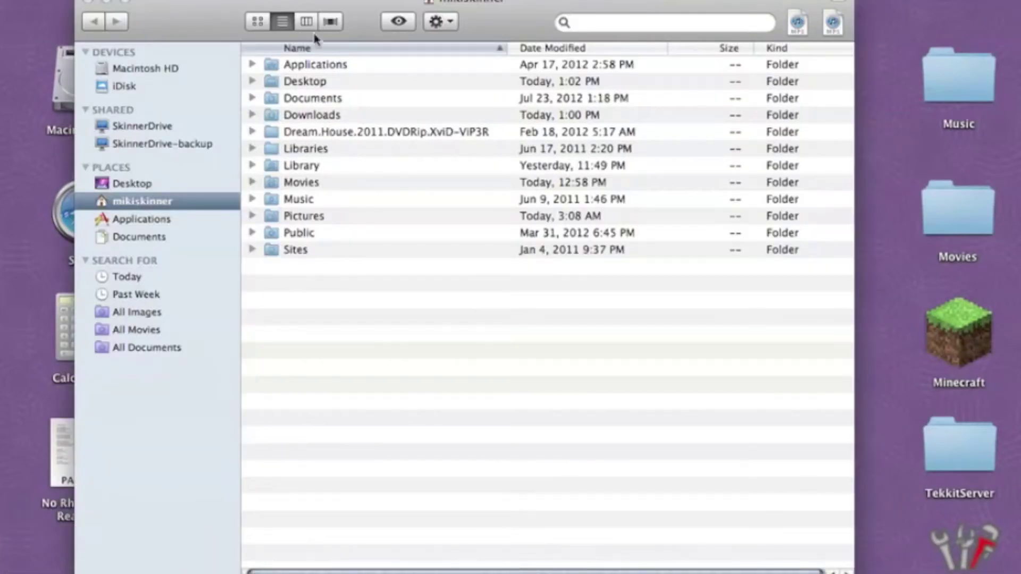
pyautogui.doubleClick(304, 164)
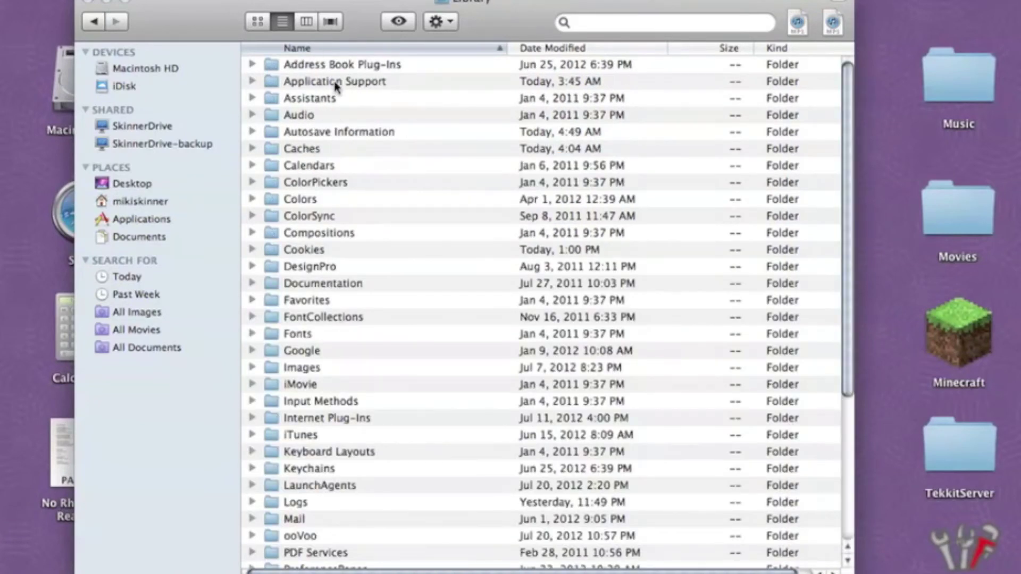
pyautogui.doubleClick(372, 81)
pyautogui.scroll(-5, 367, 96)
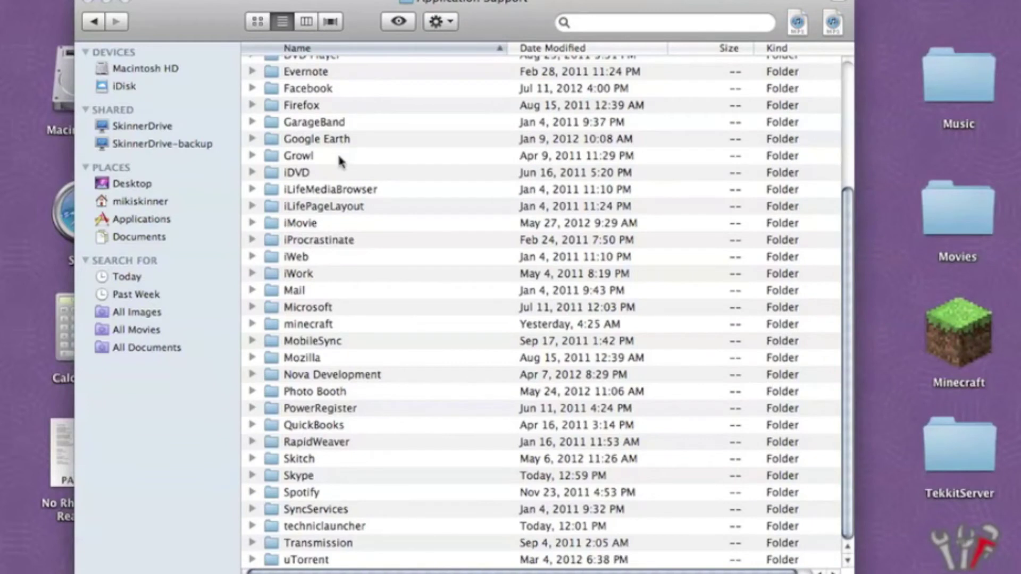
pyautogui.click(321, 528)
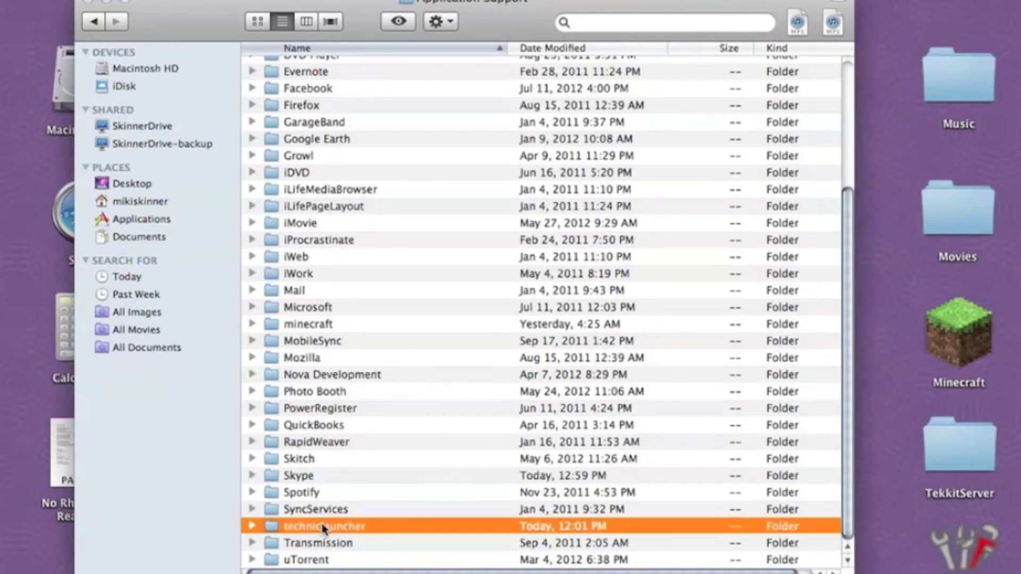
pyautogui.doubleClick(323, 528)
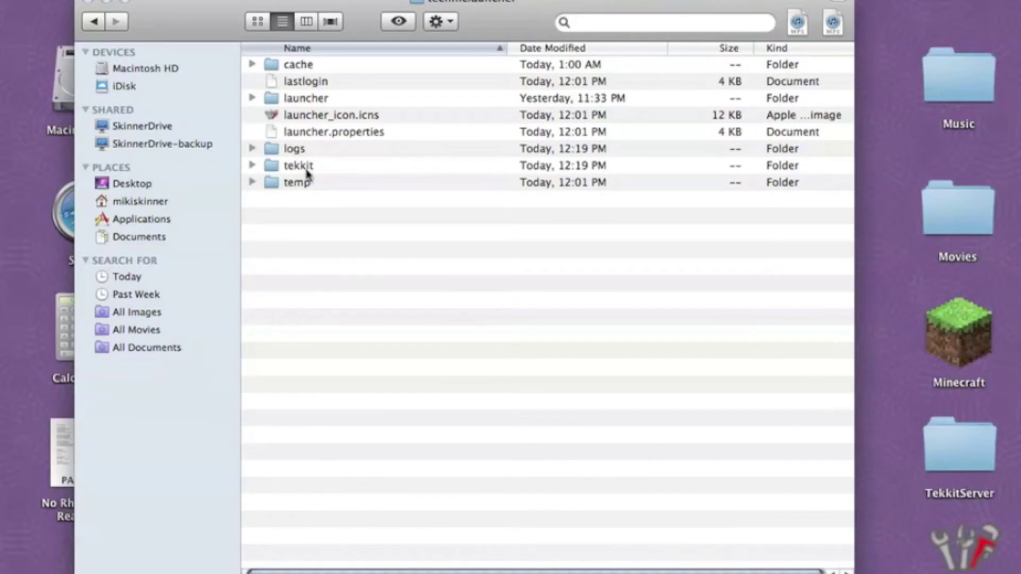
pyautogui.doubleClick(306, 166)
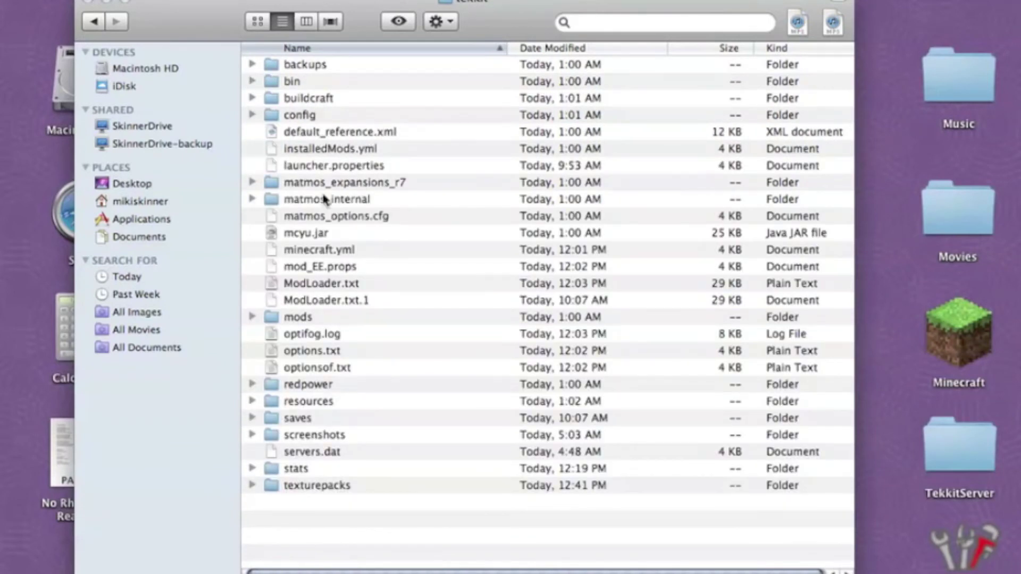
pyautogui.doubleClick(328, 485)
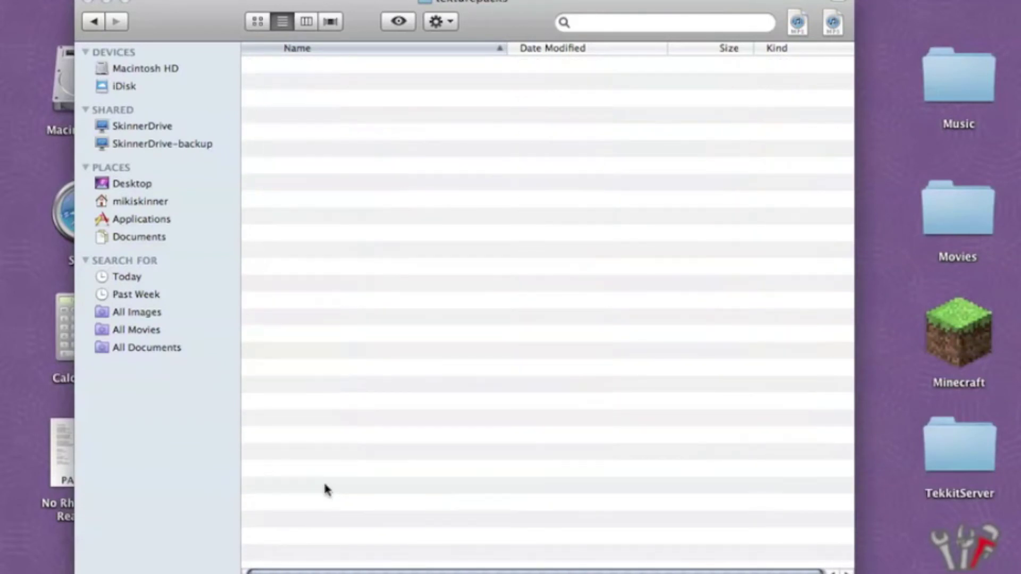
# Step: Drop the Sphax PureBDCraft 64x MC13 folder into texturepacks, close the window and start Technic Launcher
pyautogui.moveTo(516, 17); pyautogui.dragTo(366, 101)
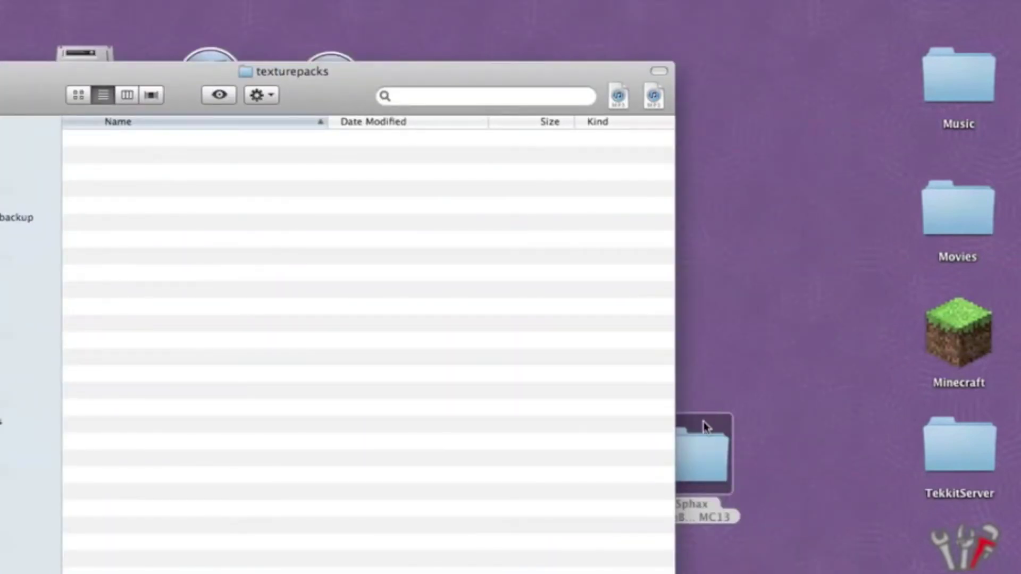
pyautogui.moveTo(704, 423)
pyautogui.mouseDown()
pyautogui.moveTo(615, 266)
pyautogui.moveTo(269, 233)
pyautogui.moveTo(210, 197)
pyautogui.mouseUp()
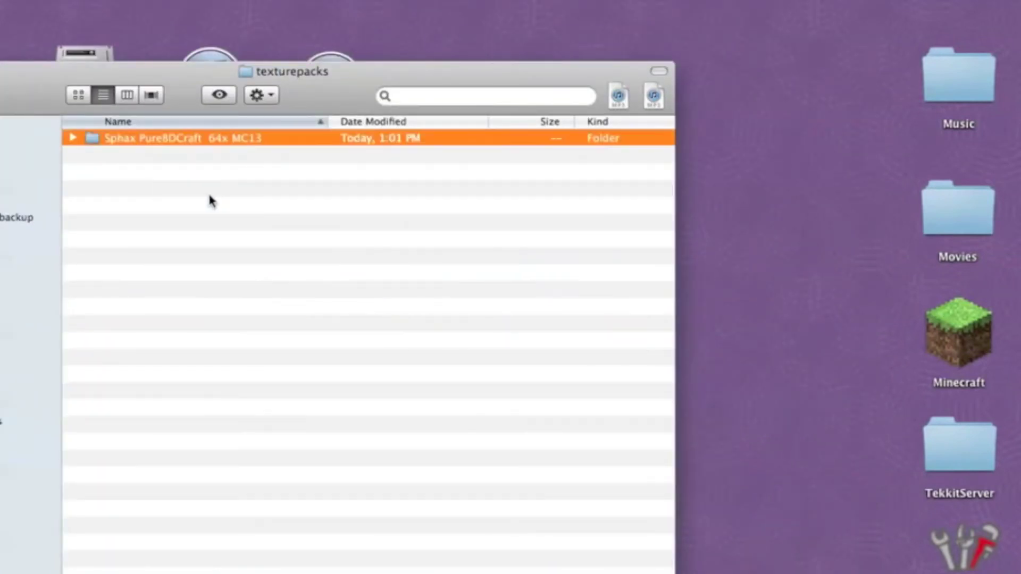
pyautogui.moveTo(253, 76); pyautogui.dragTo(483, 64)
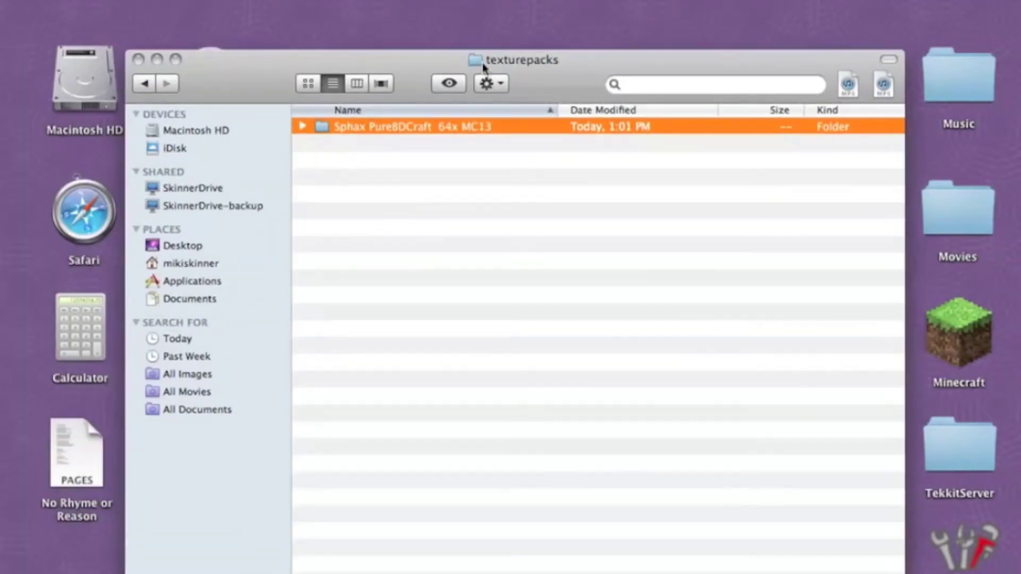
pyautogui.click(139, 59)
pyautogui.click(957, 563)
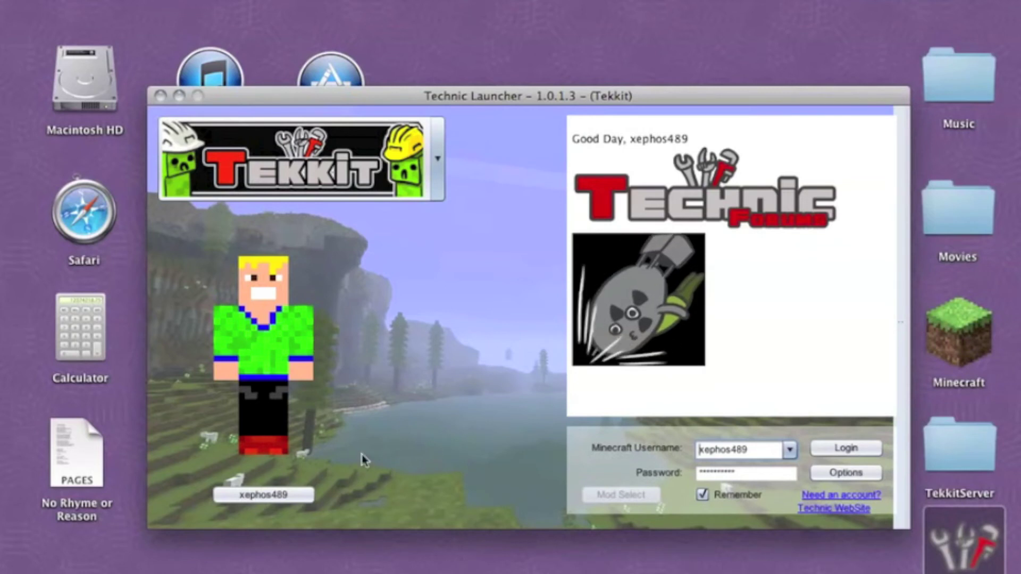
# Step: Log in to Technic Launcher with the saved credentials to launch Tekkit
pyautogui.click(841, 450)
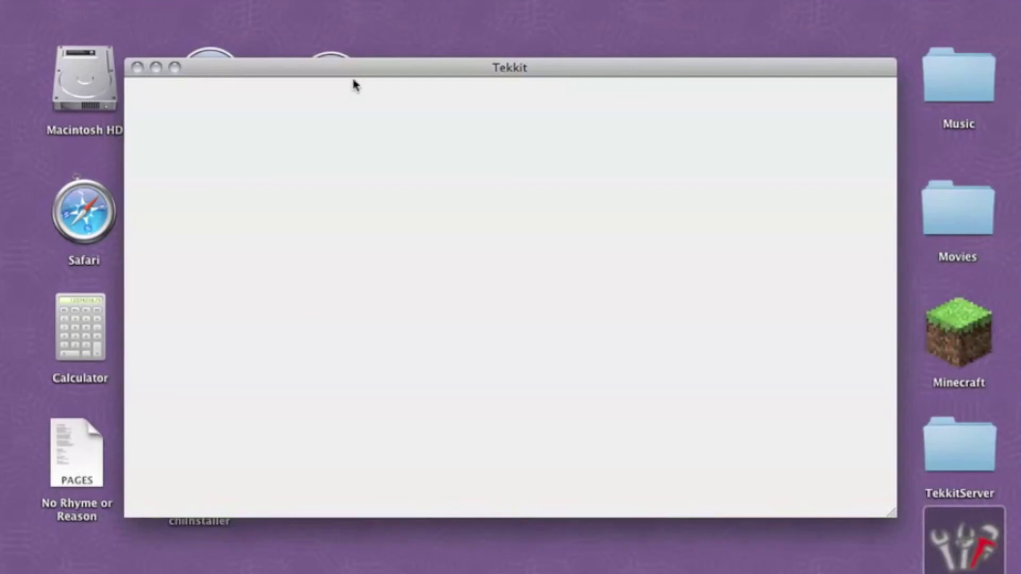
# Step: Select Sphax PureBDCraft 64x MC13 under Texture Packs and return to the main menu
pyautogui.moveTo(433, 76); pyautogui.dragTo(446, 94)
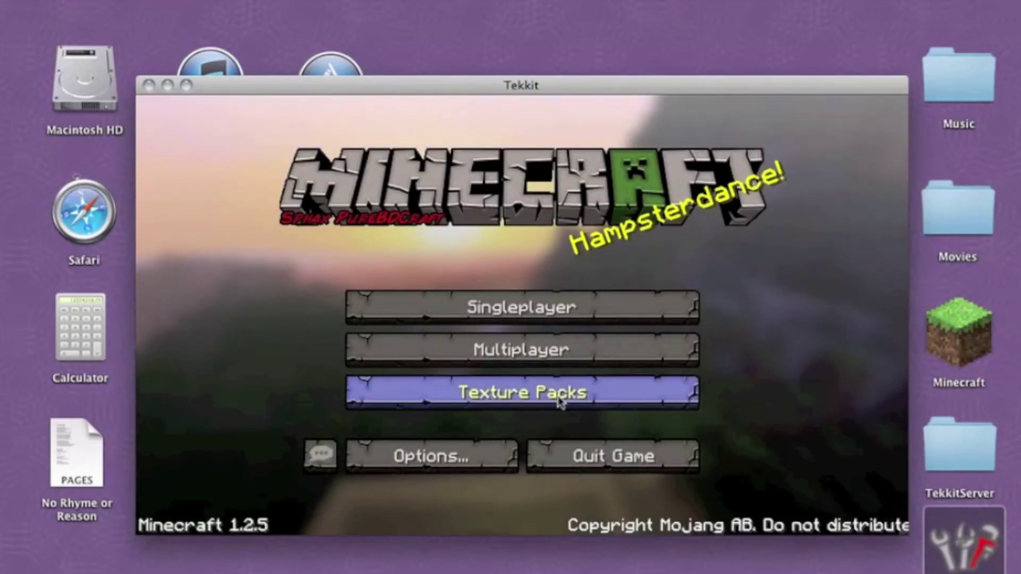
pyautogui.click(523, 398)
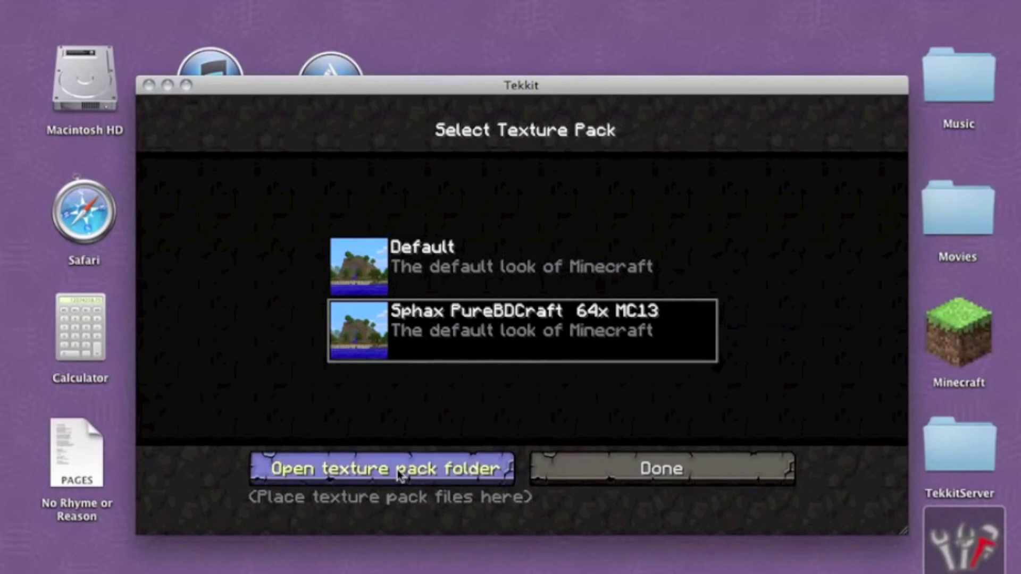
pyautogui.click(626, 462)
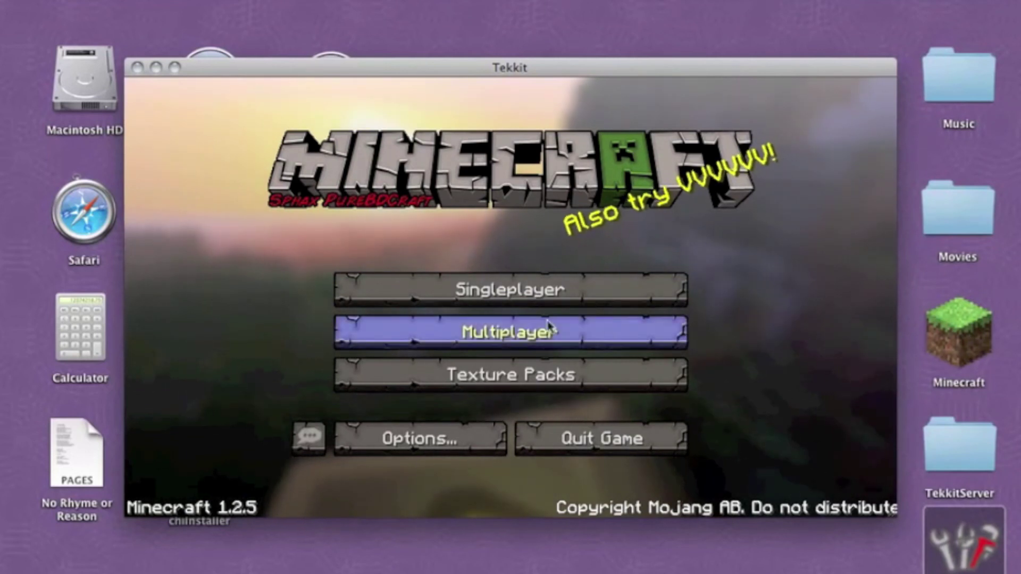
# Step: Load the singleplayer world 'Tekkit let get started'
pyautogui.click(456, 287)
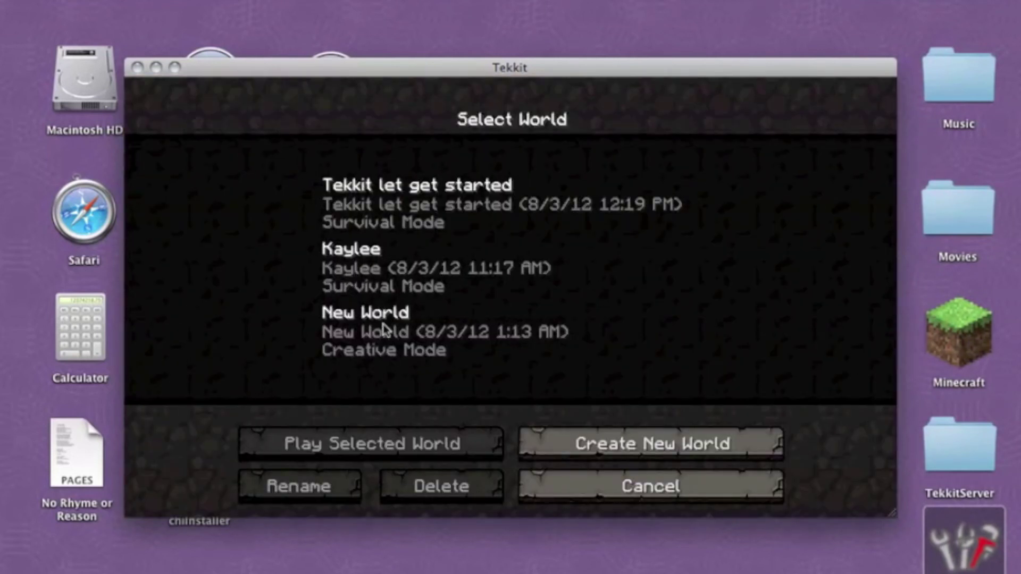
pyautogui.click(414, 199)
pyautogui.click(360, 441)
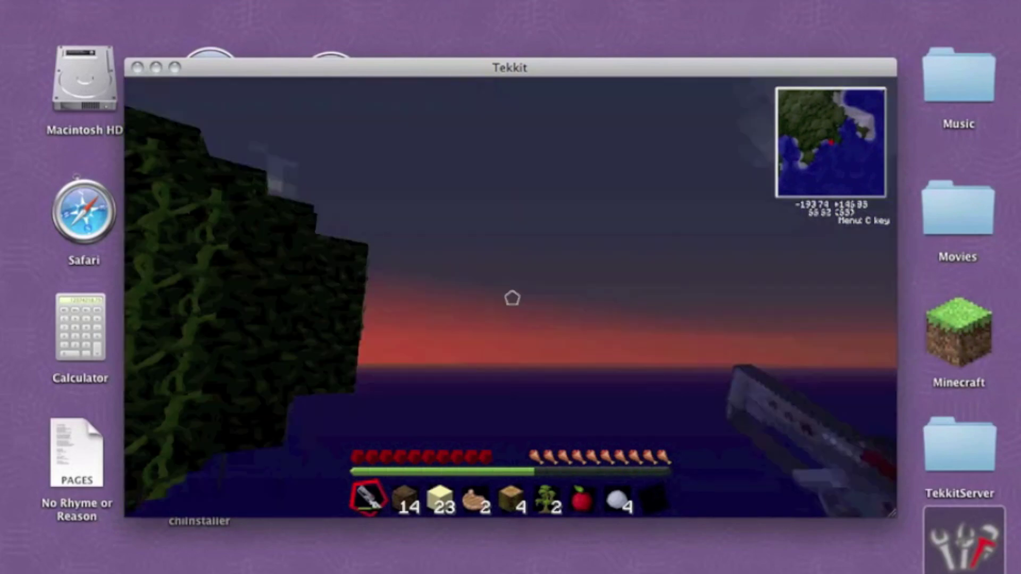
# Step: Walk forward through the jungle bushes toward the trees to show the new textures
pyautogui.moveTo(513, 298)
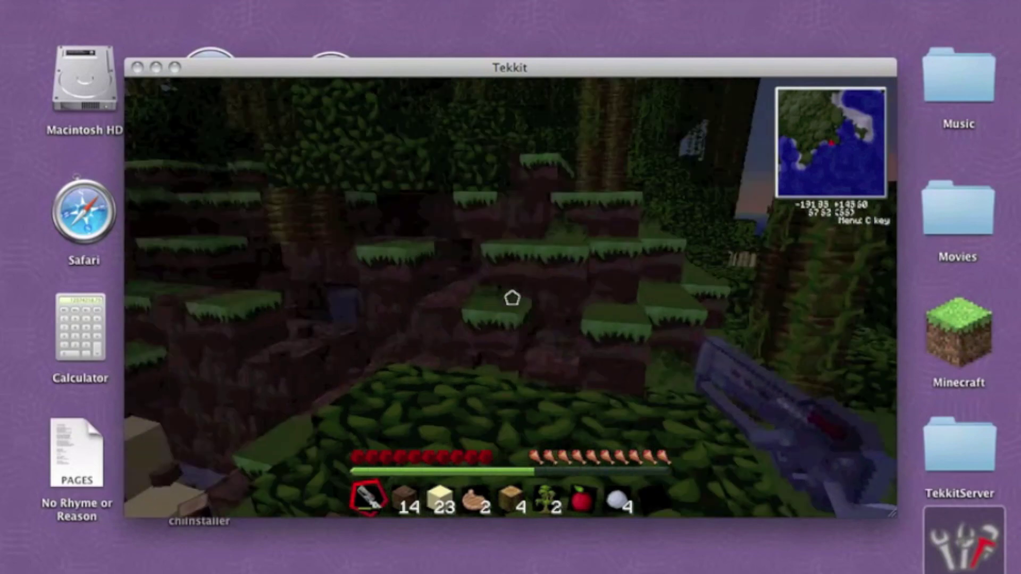
pyautogui.press('w')
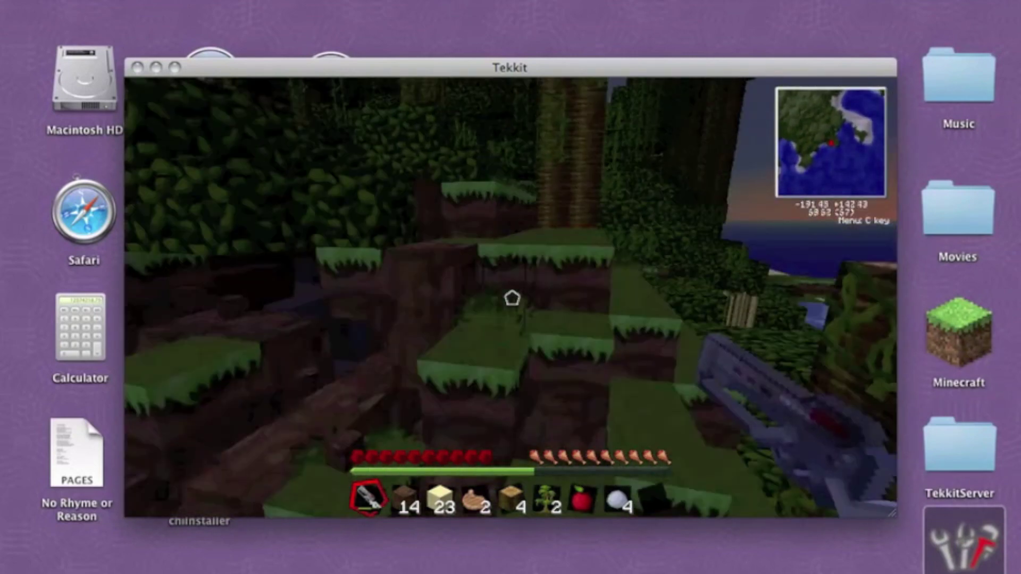
pyautogui.press('w')
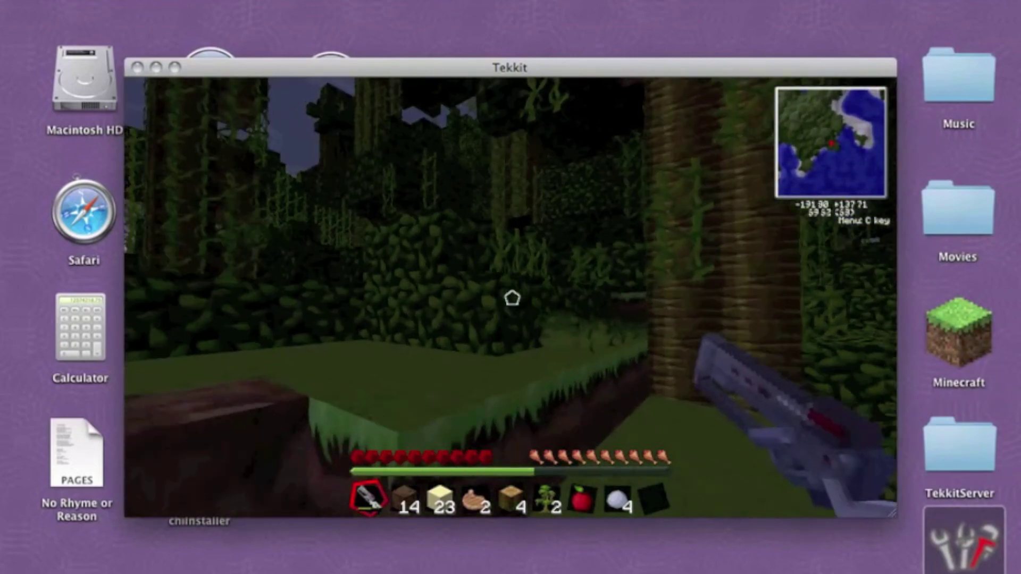
pyautogui.press('w')
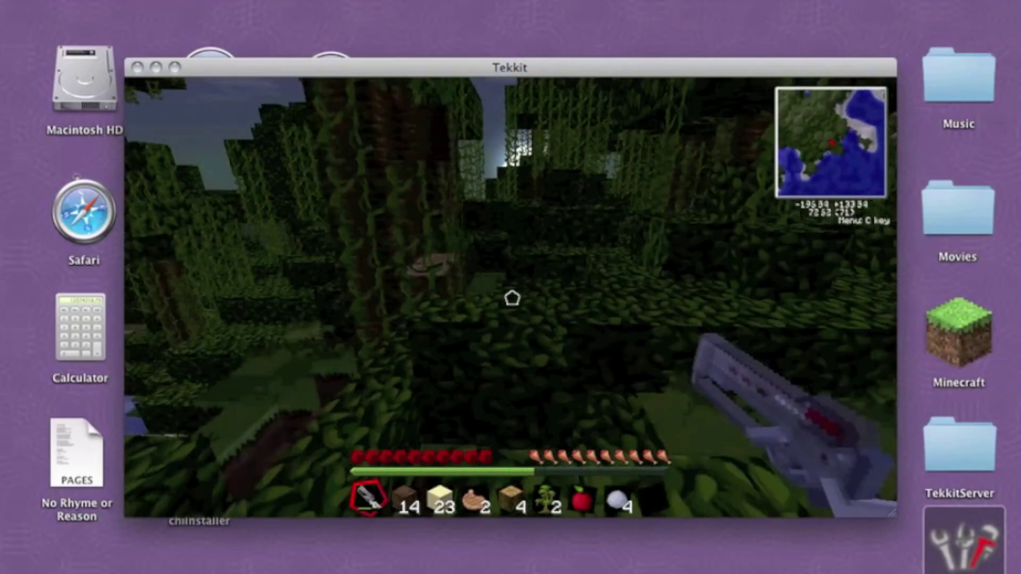
pyautogui.press('w')
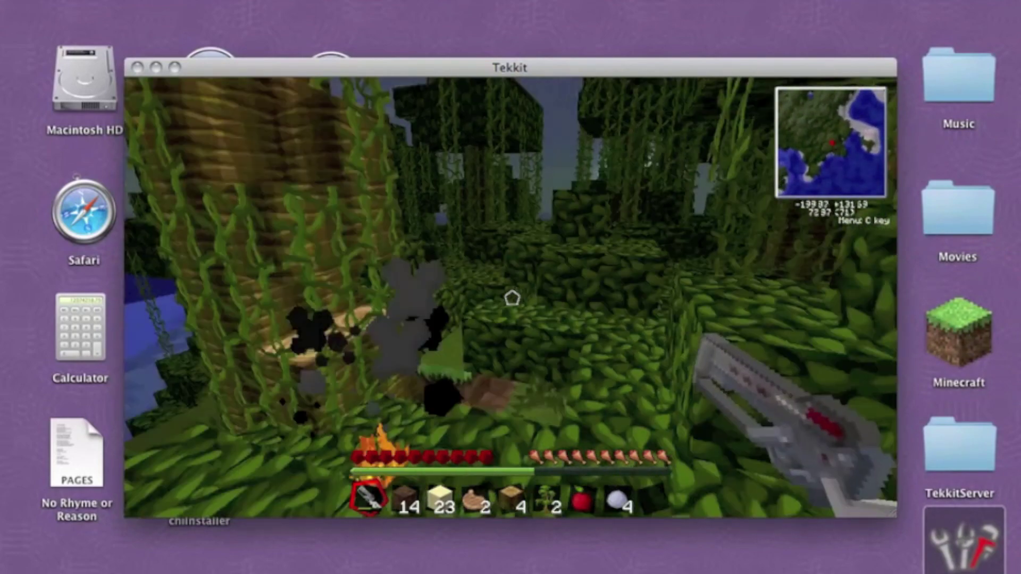
pyautogui.press('w')
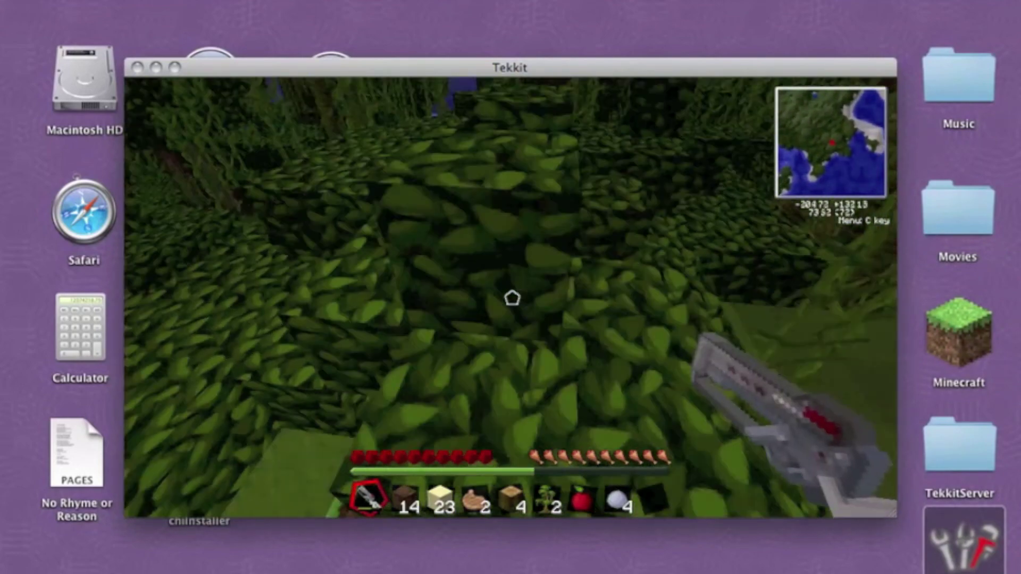